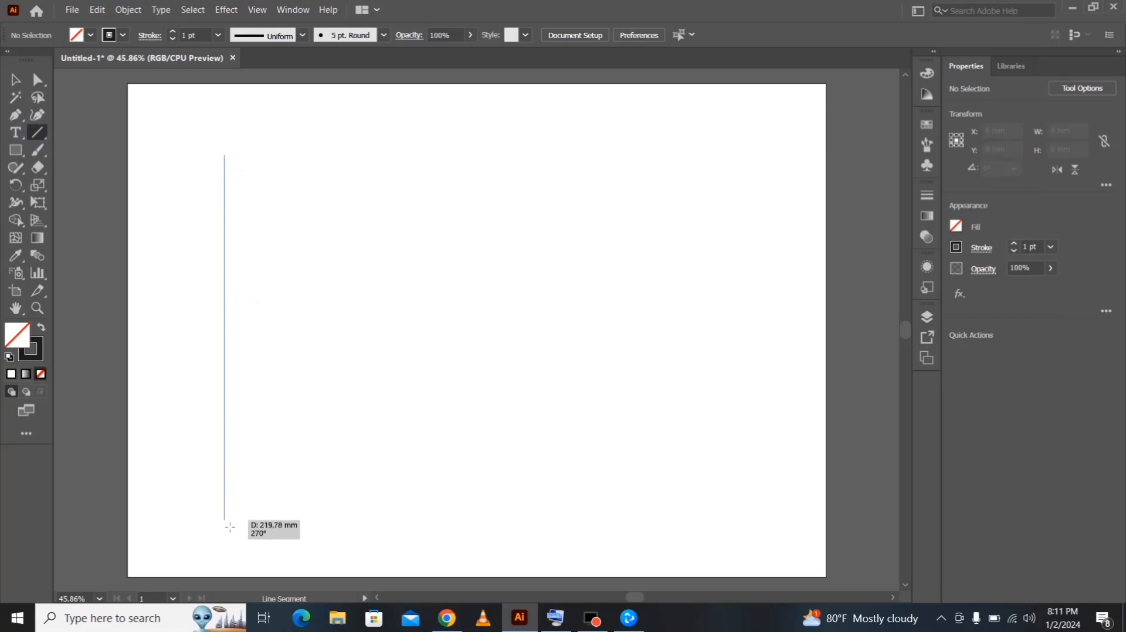
# - Repeat the vertical line at an even spacing of about 13.76 mm to make a row of twelve lines
pyautogui.press('v')
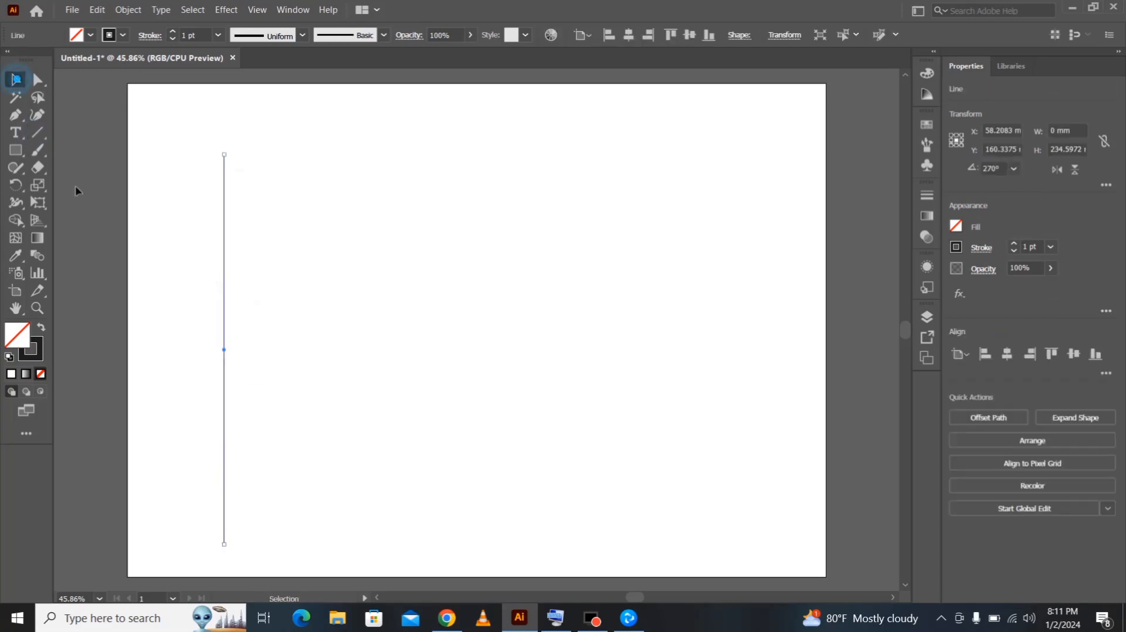
pyautogui.click(199, 266)
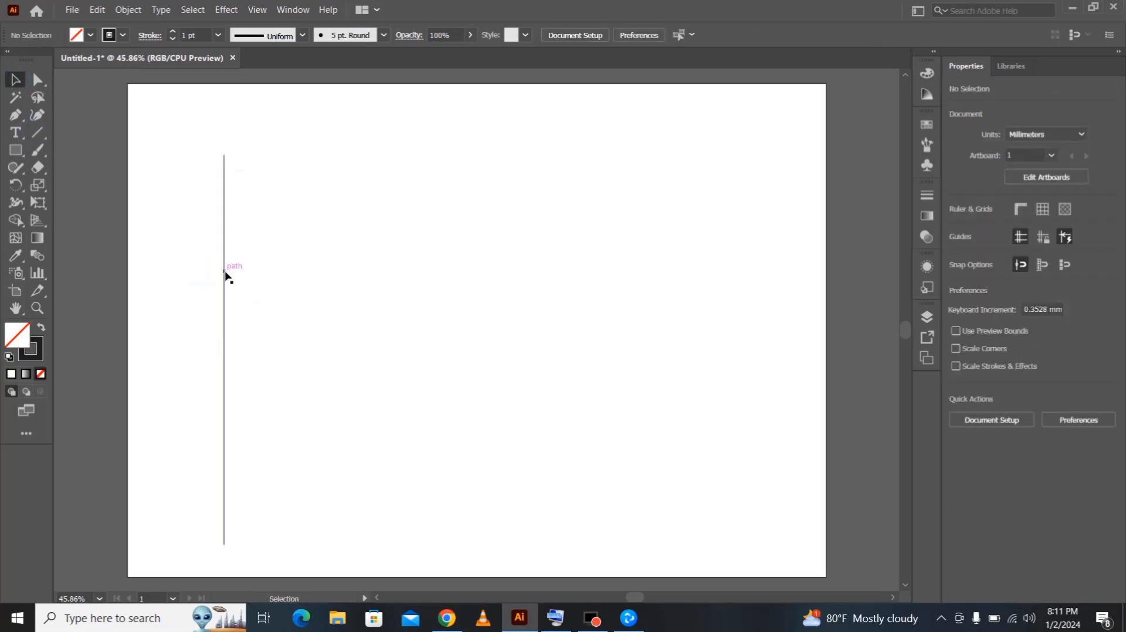
pyautogui.moveTo(225, 273); pyautogui.dragTo(247, 277)
pyautogui.hotkey('ctrl', 'd')
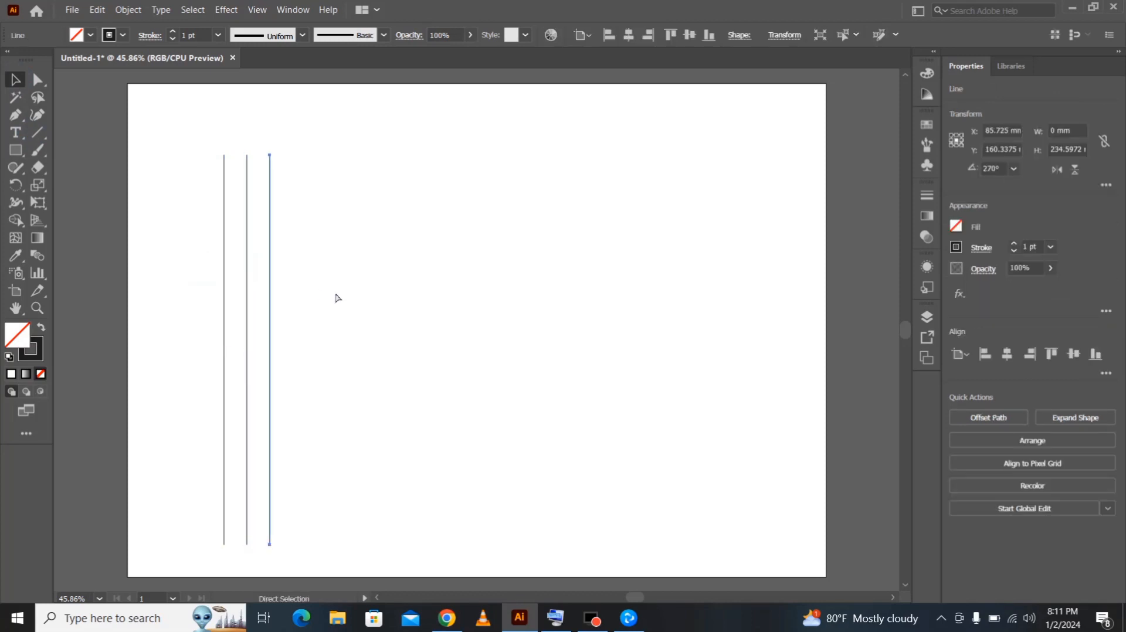
pyautogui.hotkey('ctrl', 'd')
pyautogui.hotkey('ctrl', 'd')
pyautogui.hotkey('ctrl', 'd')
pyautogui.hotkey('ctrl', 'd')
pyautogui.hotkey('ctrl', 'd')
pyautogui.hotkey('ctrl', 'd')
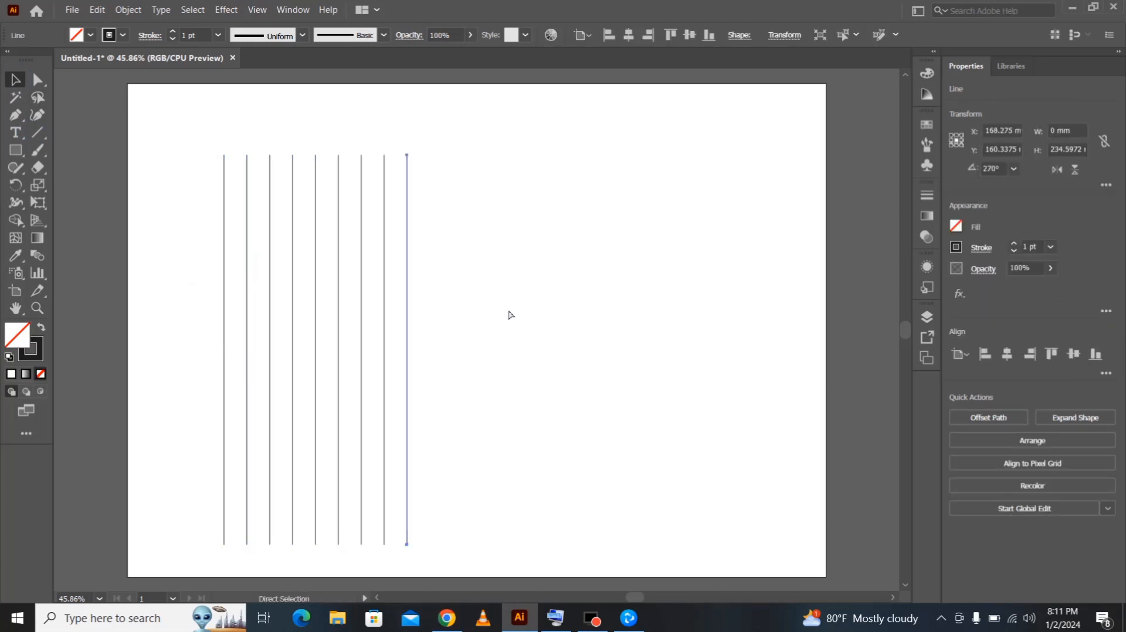
pyautogui.hotkey('ctrl', 'd')
pyautogui.hotkey('ctrl', 'd')
pyautogui.hotkey('ctrl', 'd')
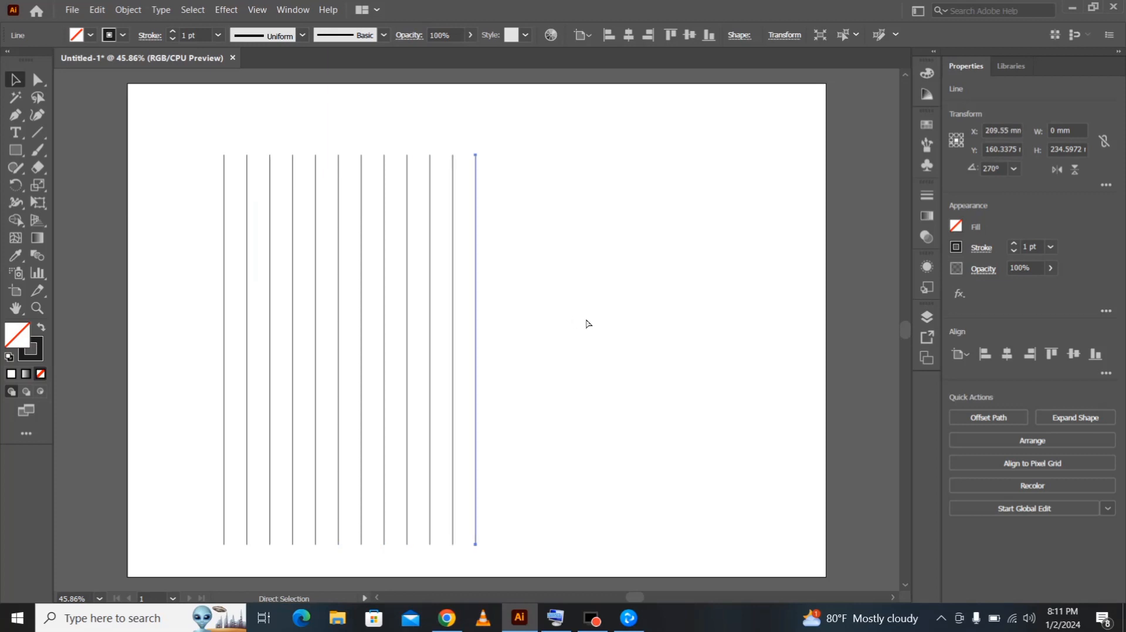
# - Move the twelve lines to the artboard's centre and rotate a copy pasted in front by 90° to form a grid
pyautogui.moveTo(187, 210); pyautogui.dragTo(294, 242)
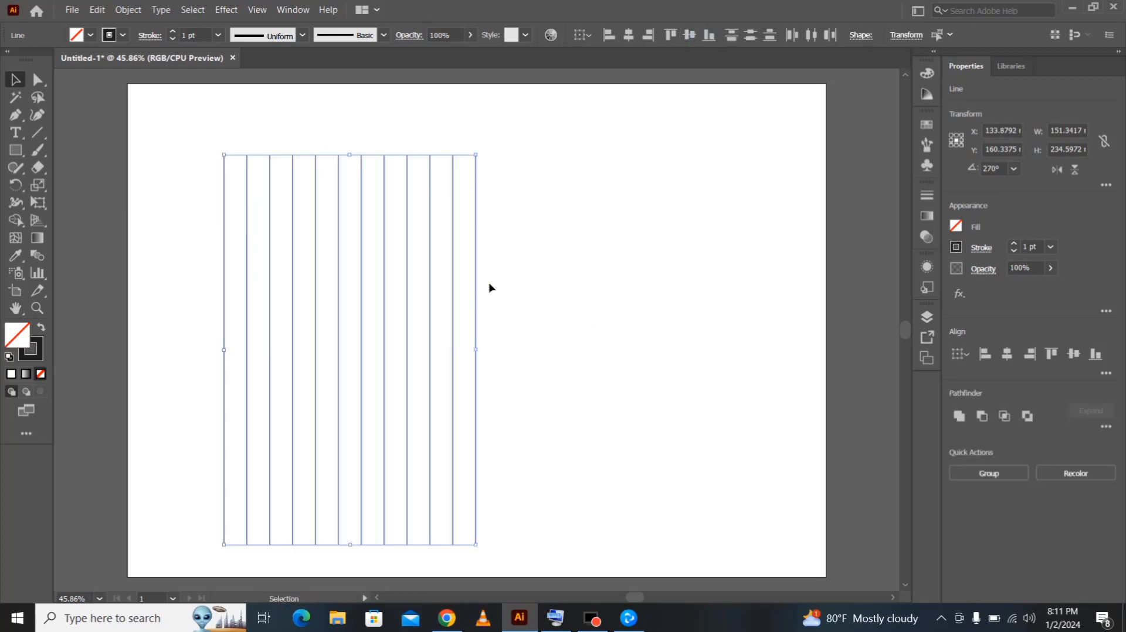
pyautogui.moveTo(477, 284); pyautogui.dragTo(592, 284)
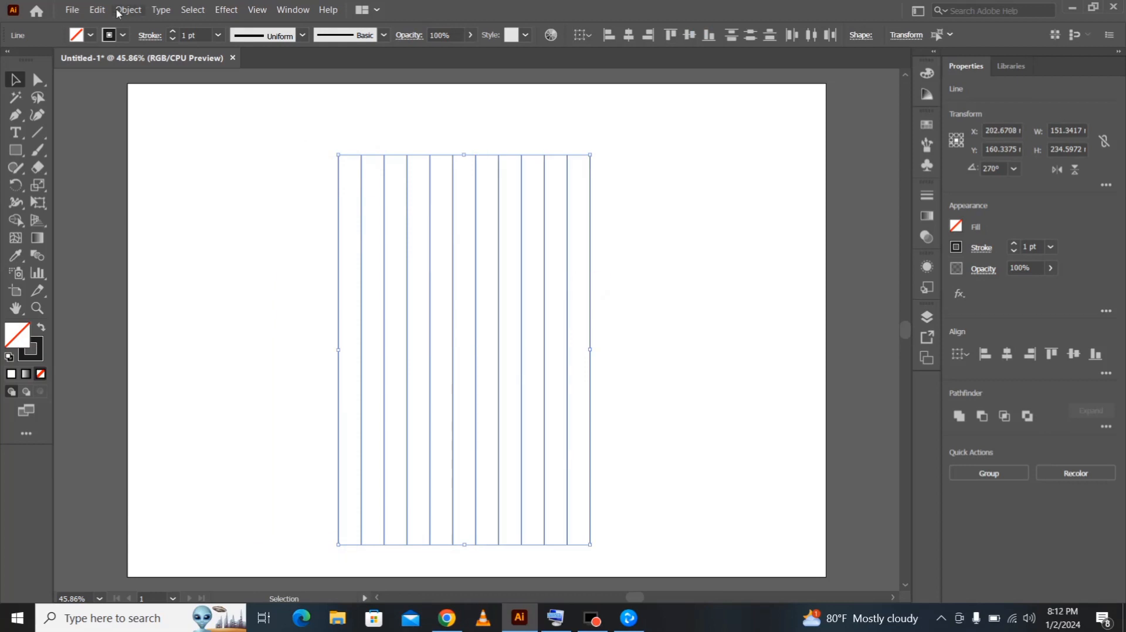
pyautogui.click(98, 10)
pyautogui.click(116, 72)
pyautogui.click(98, 10)
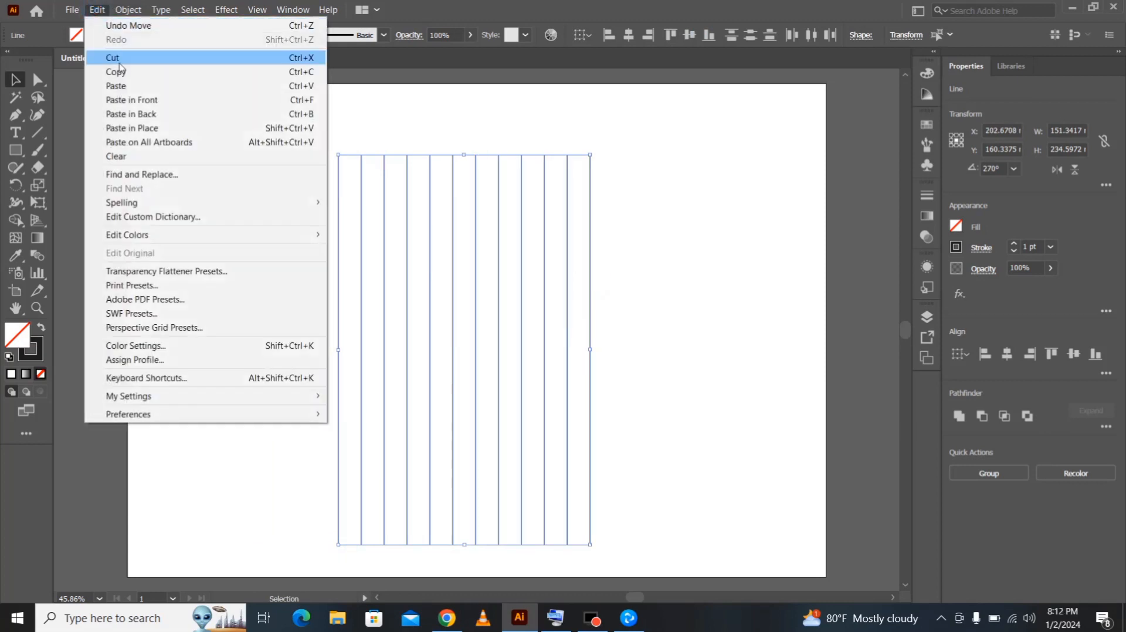
pyautogui.click(136, 100)
pyautogui.moveTo(600, 152); pyautogui.dragTo(716, 415)
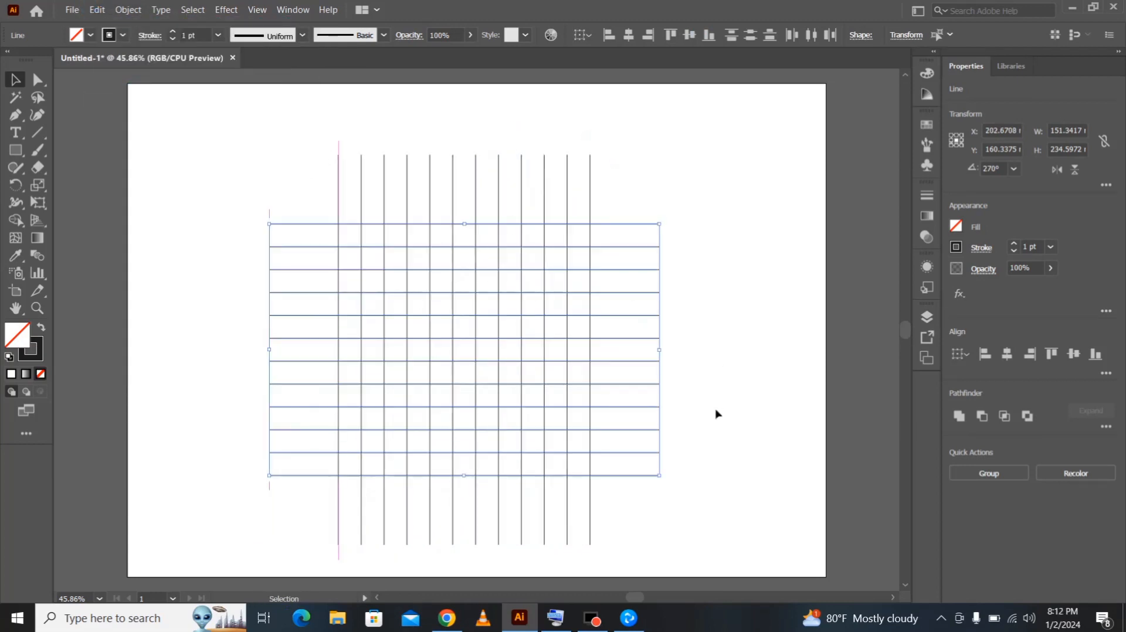
pyautogui.click(709, 304)
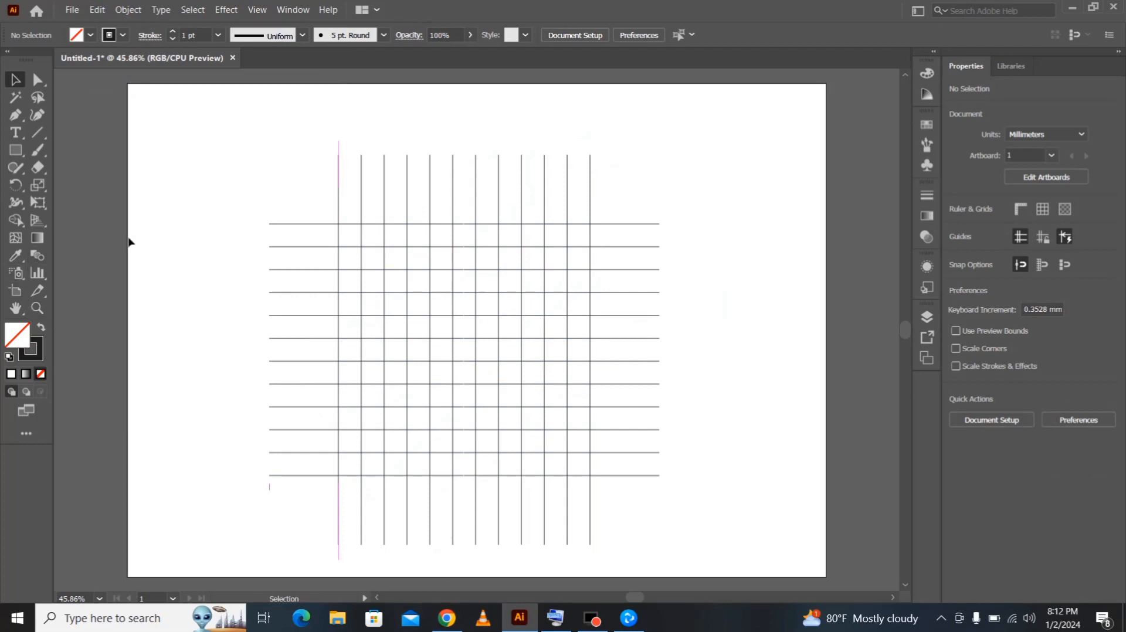
# - Draw two concentric circles on the grid's upper-left intersections, about 27.52 mm and 55.03 mm in diameter
pyautogui.click(37, 308)
pyautogui.click(329, 312)
pyautogui.click(650, 357)
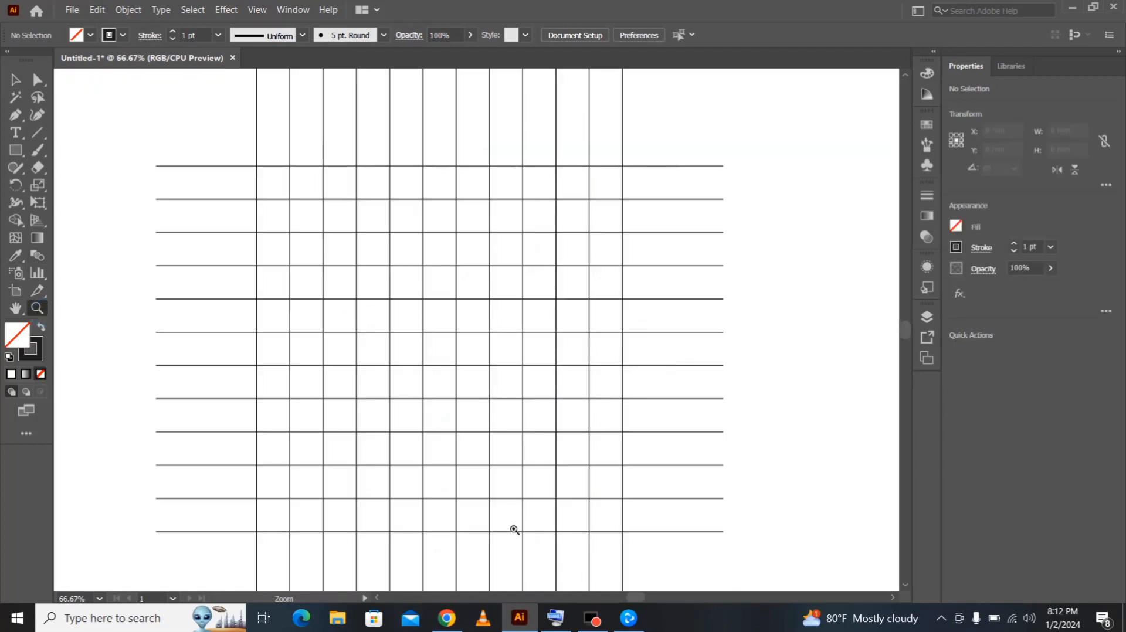
pyautogui.scroll(1, 438, 458)
pyautogui.press('v')
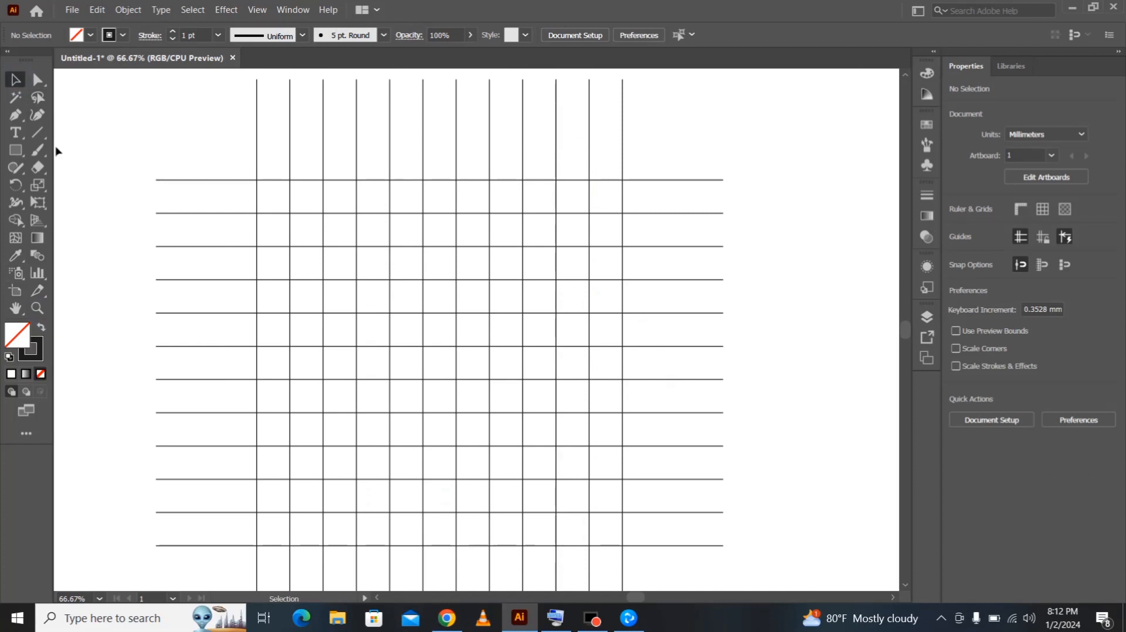
pyautogui.moveTo(15, 150); pyautogui.dragTo(88, 185)
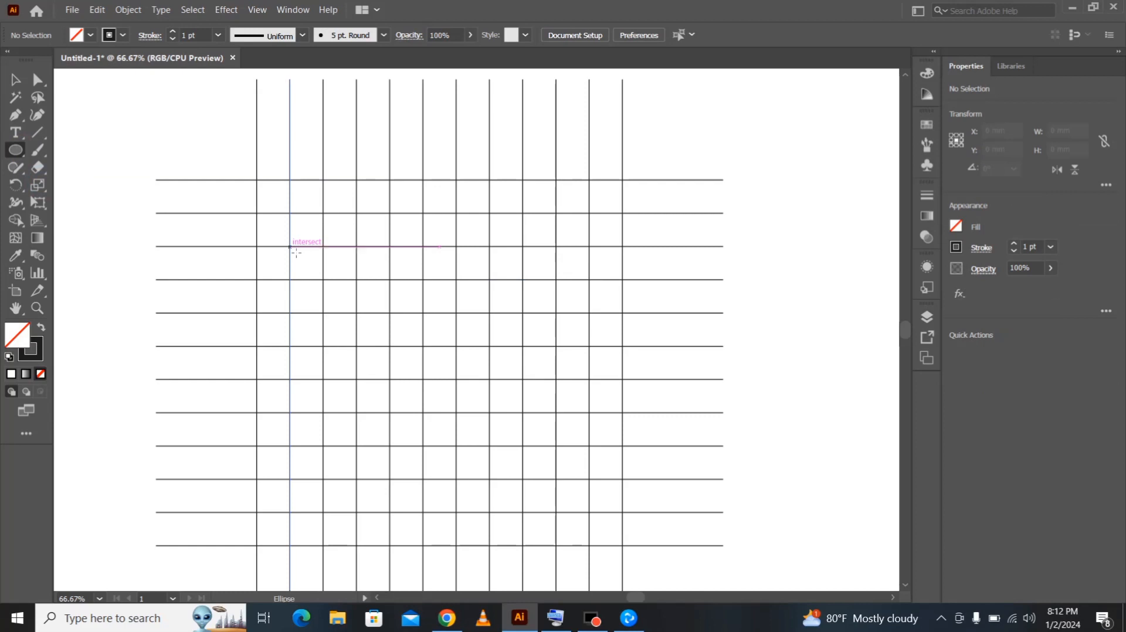
pyautogui.moveTo(290, 247); pyautogui.dragTo(354, 316)
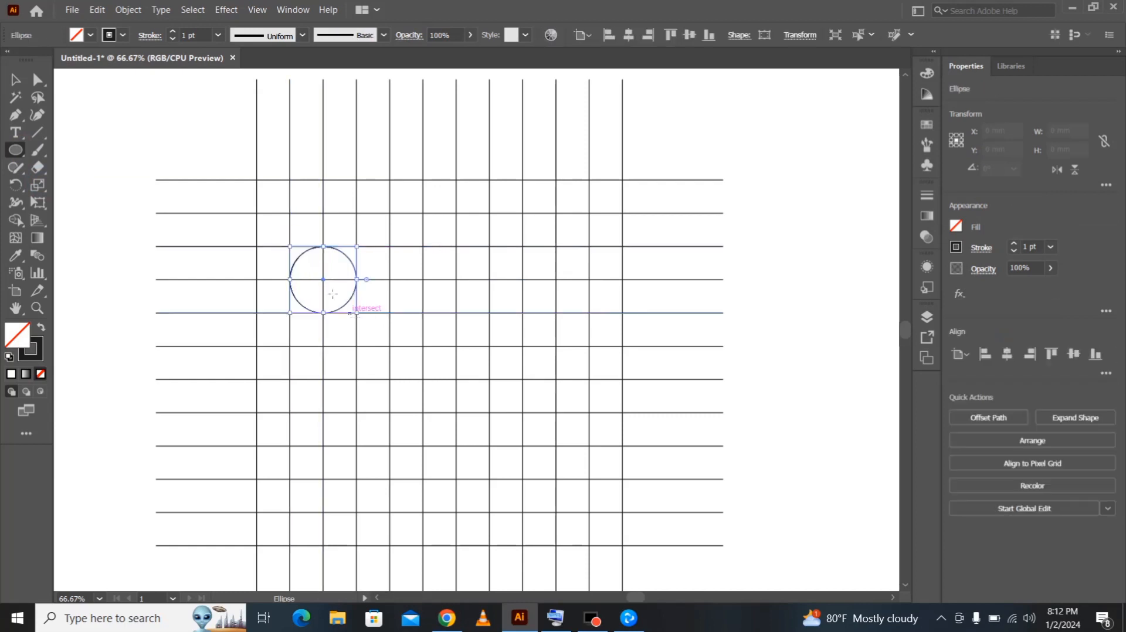
pyautogui.moveTo(259, 215); pyautogui.dragTo(381, 352)
pyautogui.click(16, 79)
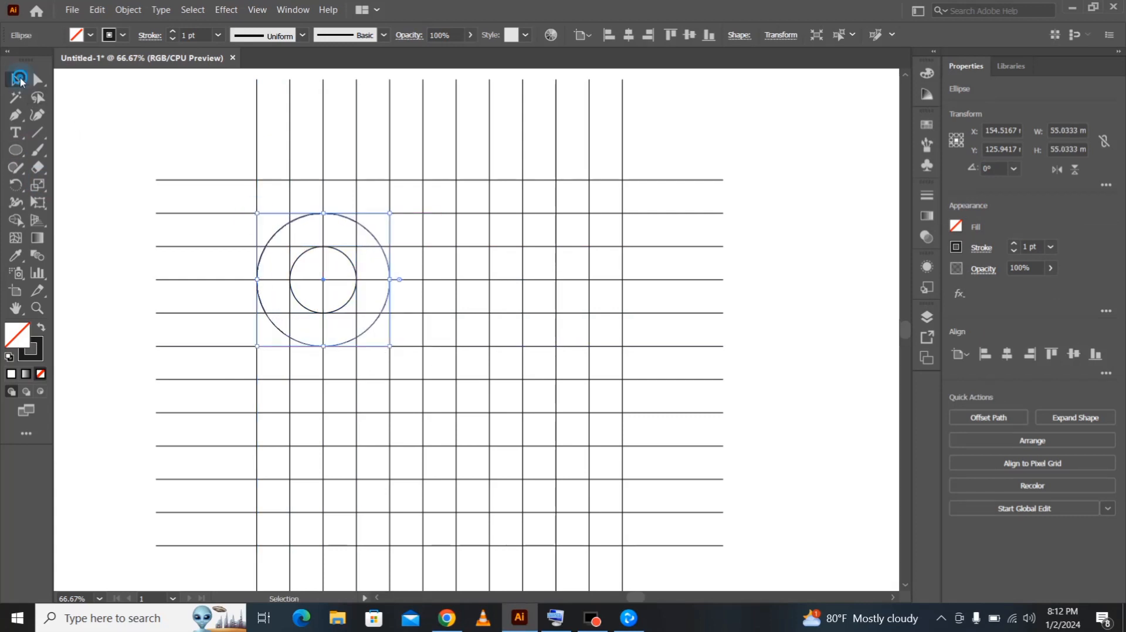
pyautogui.click(121, 152)
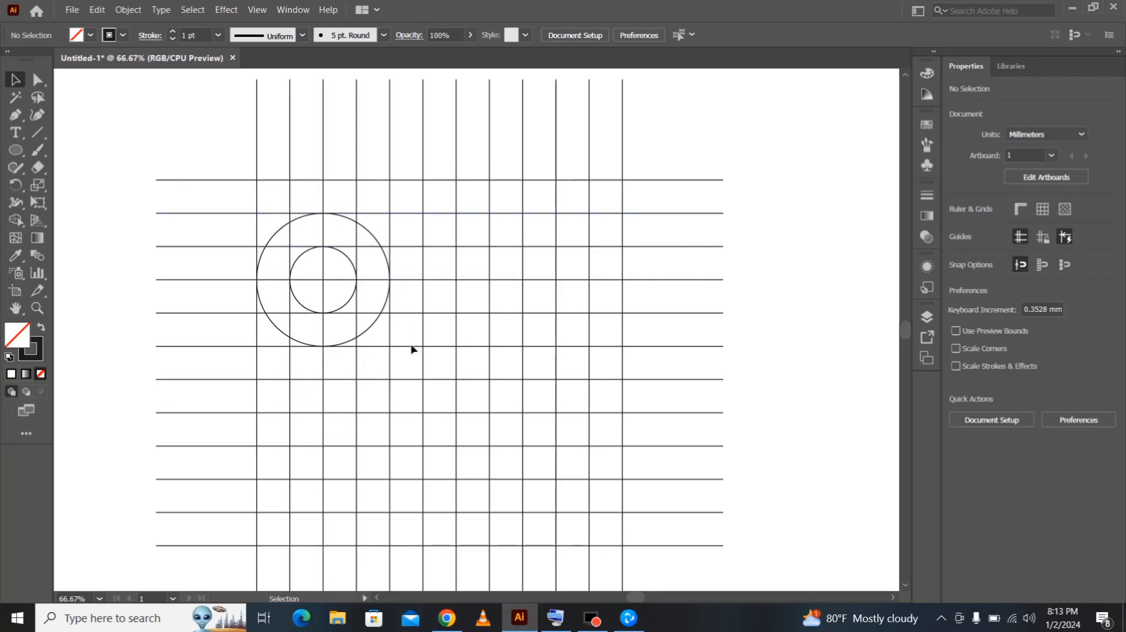
# - Paste a copy of the large circle in front and move it 13.76 mm right and 41.27 mm down
pyautogui.click(367, 329)
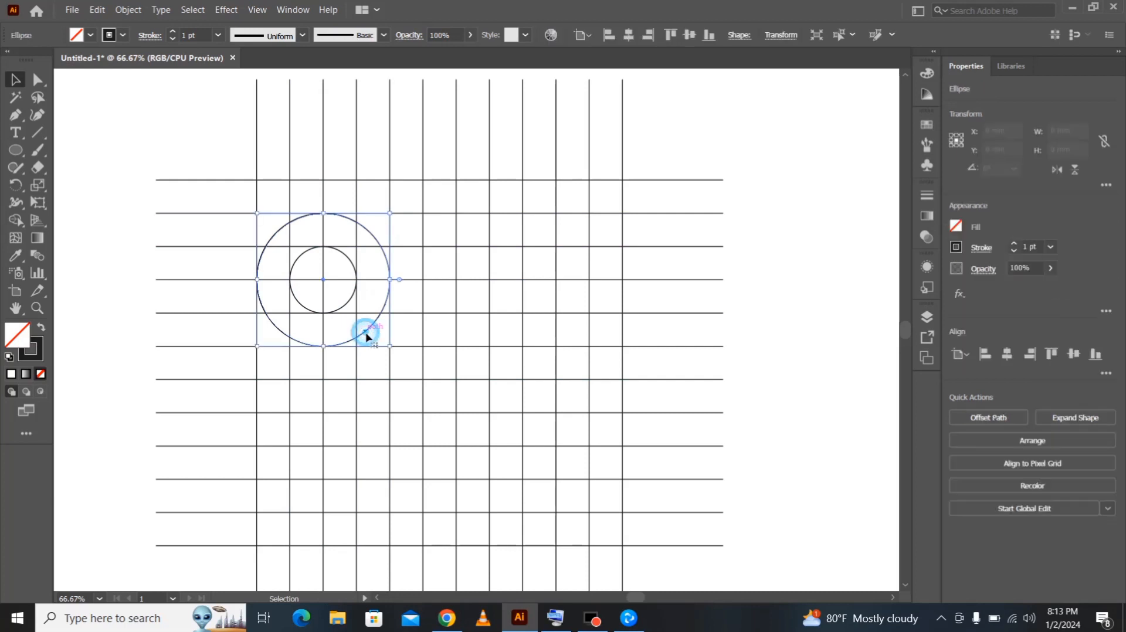
pyautogui.click(98, 10)
pyautogui.click(144, 72)
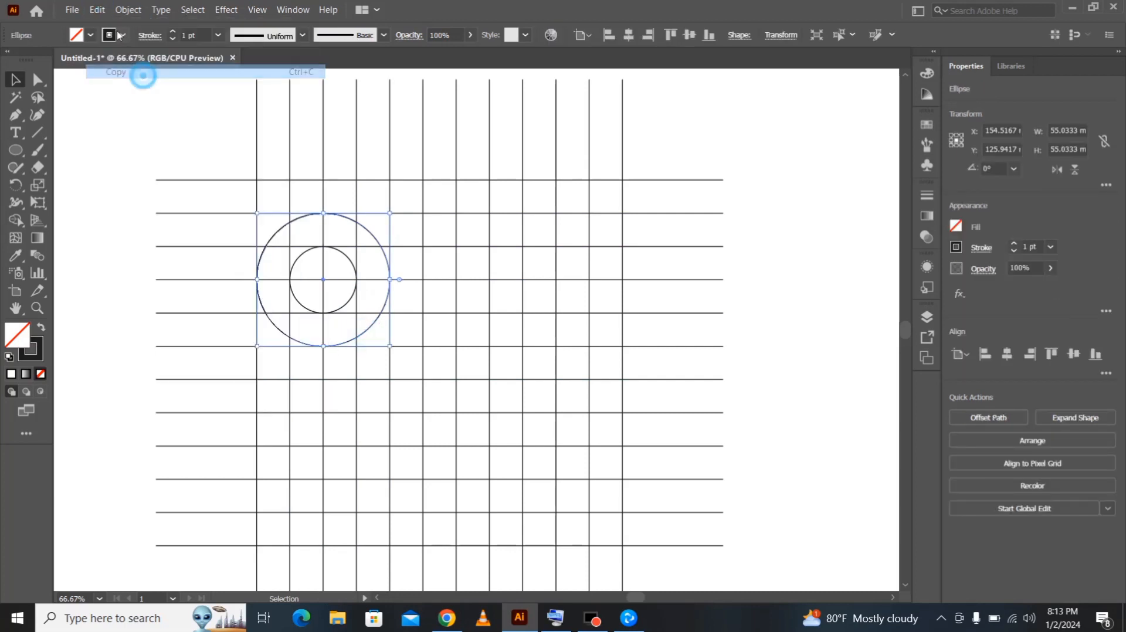
pyautogui.click(97, 9)
pyautogui.click(149, 100)
pyautogui.click(118, 301)
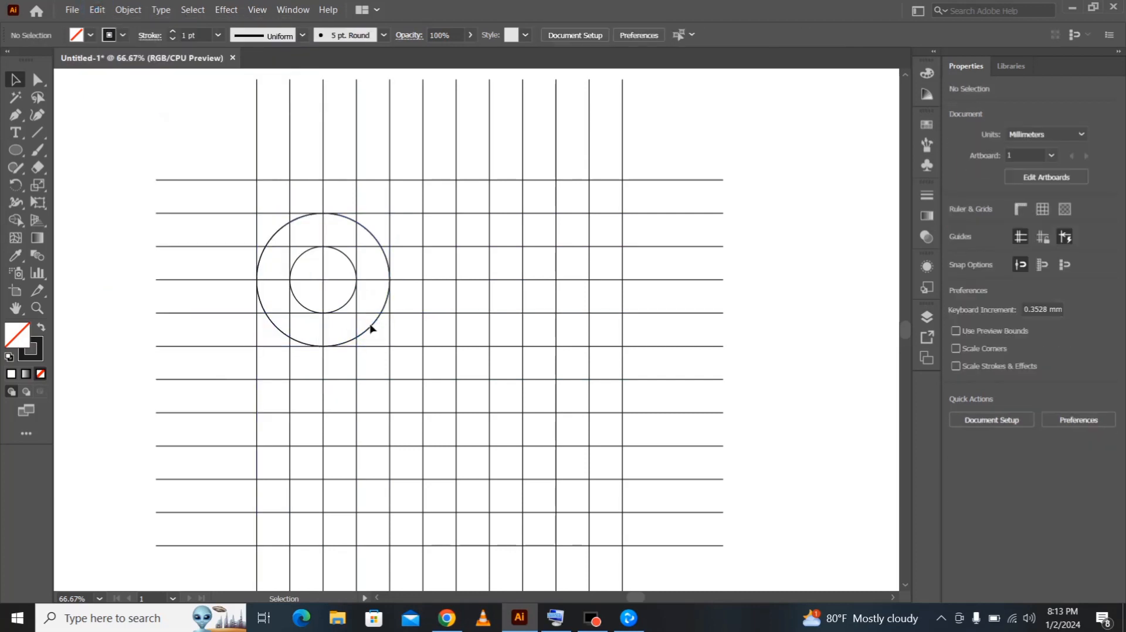
pyautogui.moveTo(369, 328); pyautogui.dragTo(407, 432)
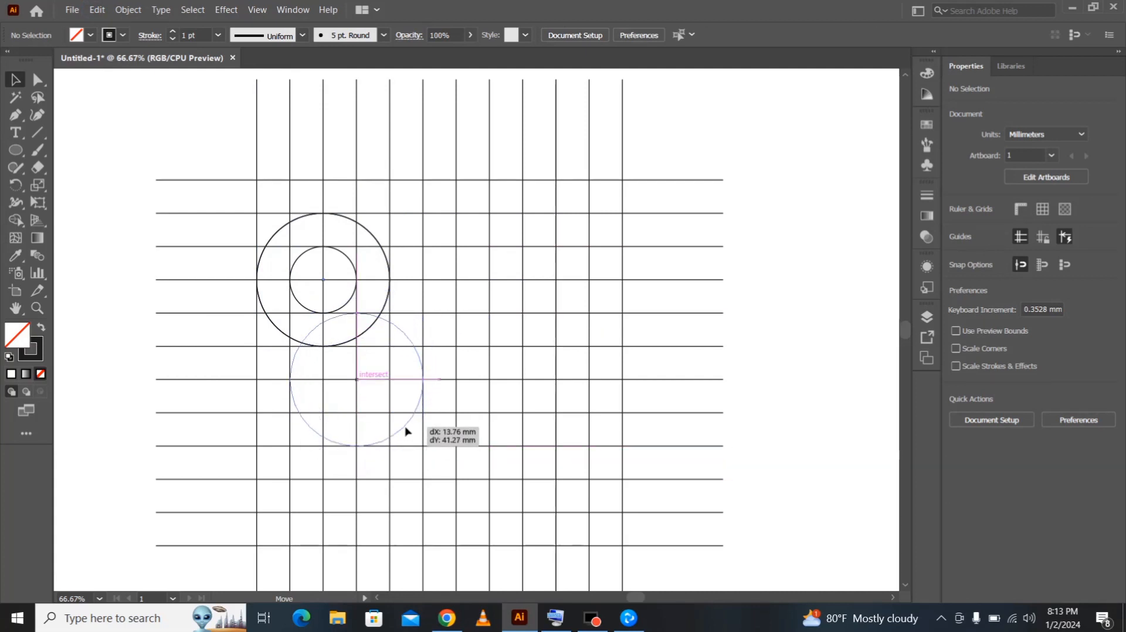
pyautogui.moveTo(406, 432); pyautogui.dragTo(407, 432)
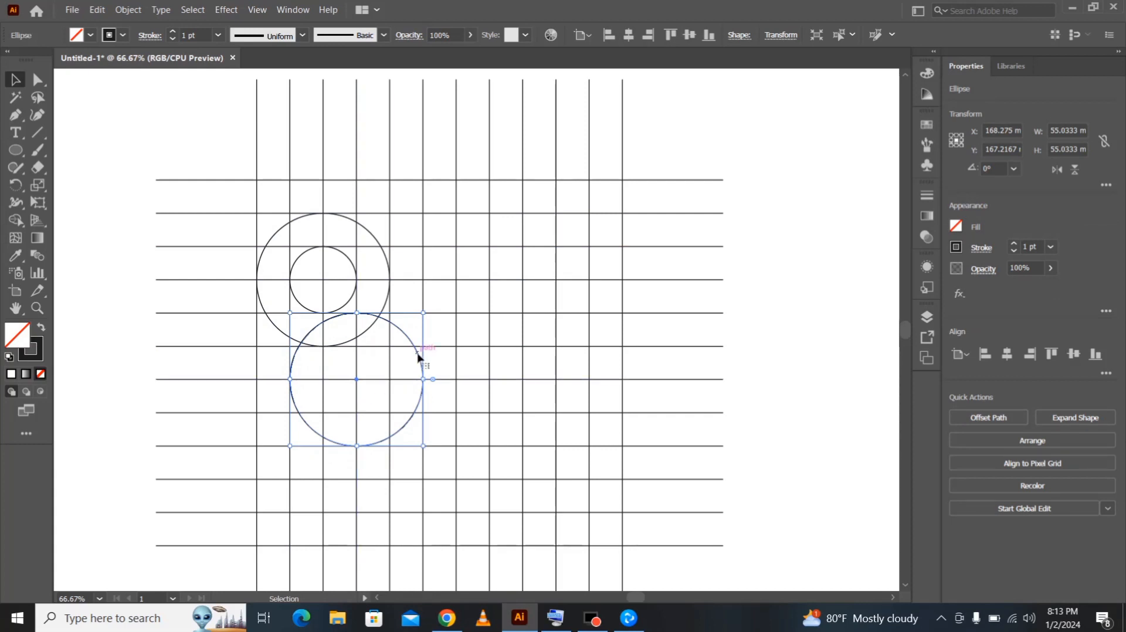
# - Paste a copy of the small circle in front and centre it inside the lower large circle
pyautogui.click(350, 265)
pyautogui.click(97, 10)
pyautogui.click(116, 71)
pyautogui.click(98, 10)
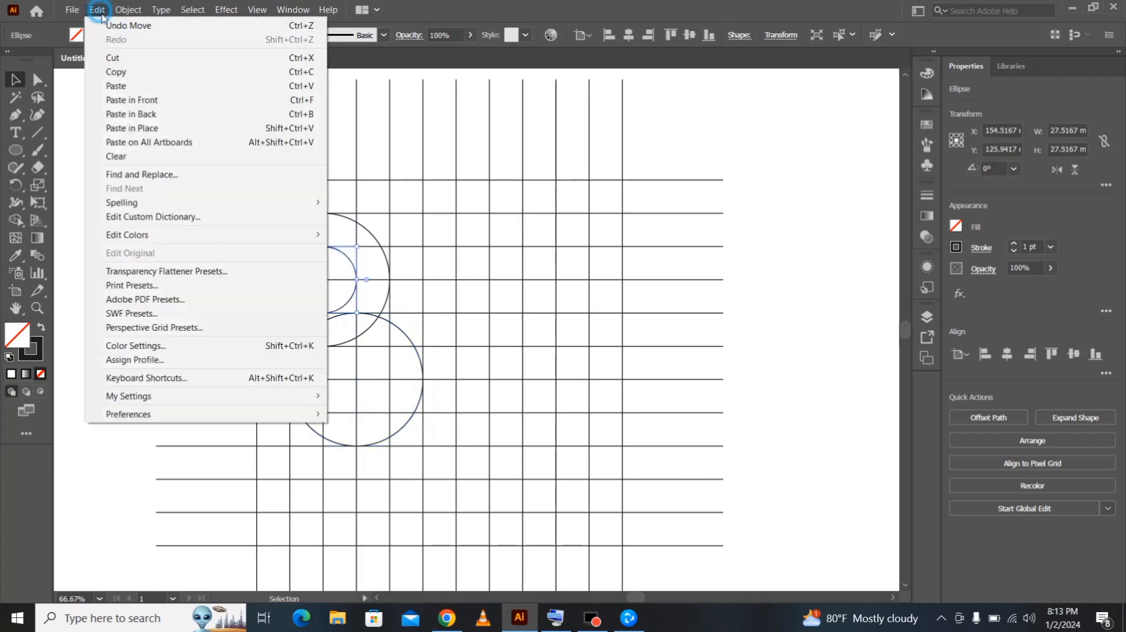
pyautogui.click(132, 99)
pyautogui.moveTo(345, 254); pyautogui.dragTo(378, 363)
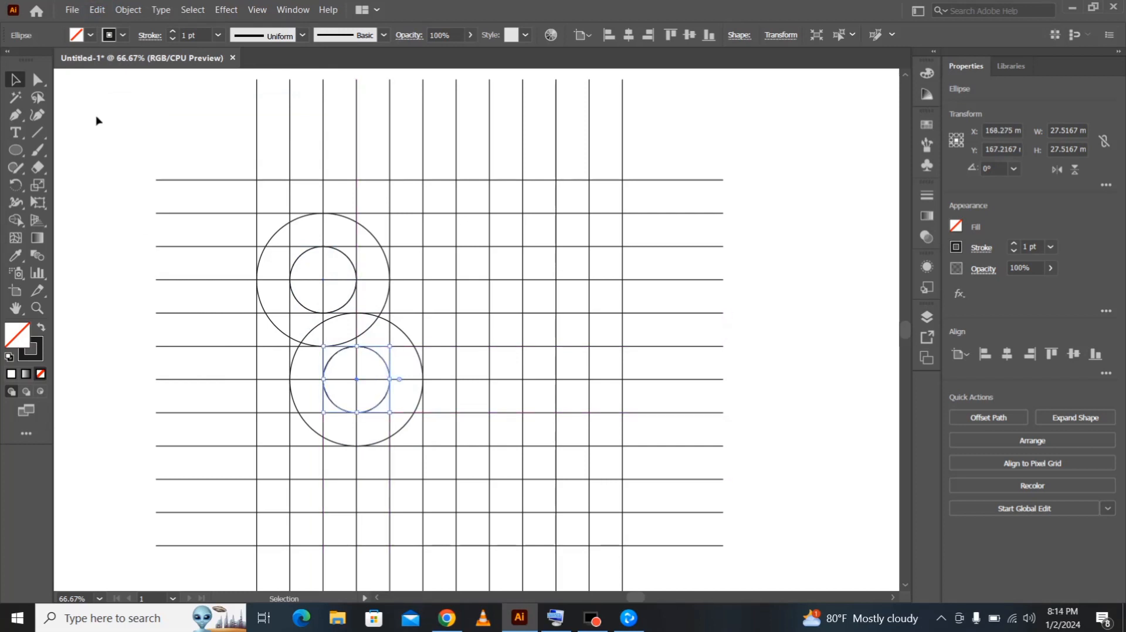
# - Select the whole grid with all circles for Shape Builder and swap fill and stroke to get a black fill
pyautogui.moveTo(103, 110); pyautogui.dragTo(787, 557)
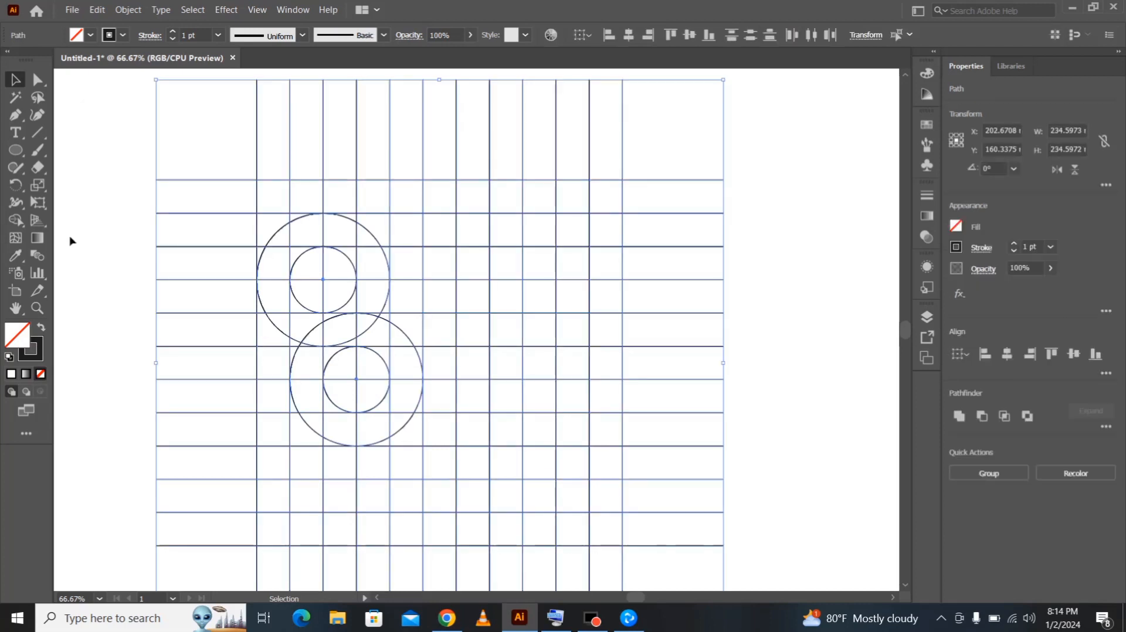
pyautogui.click(16, 220)
pyautogui.click(41, 327)
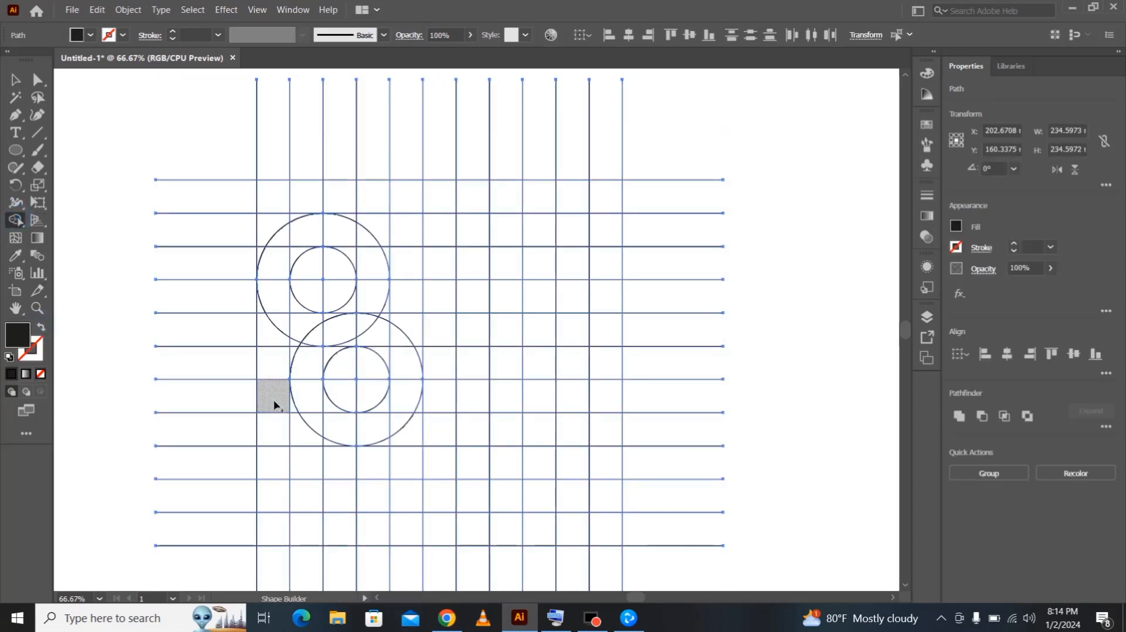
pyautogui.moveTo(274, 400); pyautogui.dragTo(278, 275)
pyautogui.moveTo(264, 317)
pyautogui.mouseDown()
pyautogui.moveTo(294, 242)
pyautogui.moveTo(338, 232)
pyautogui.moveTo(367, 255)
pyautogui.moveTo(382, 296)
pyautogui.moveTo(381, 407)
pyautogui.moveTo(382, 384)
pyautogui.mouseUp()
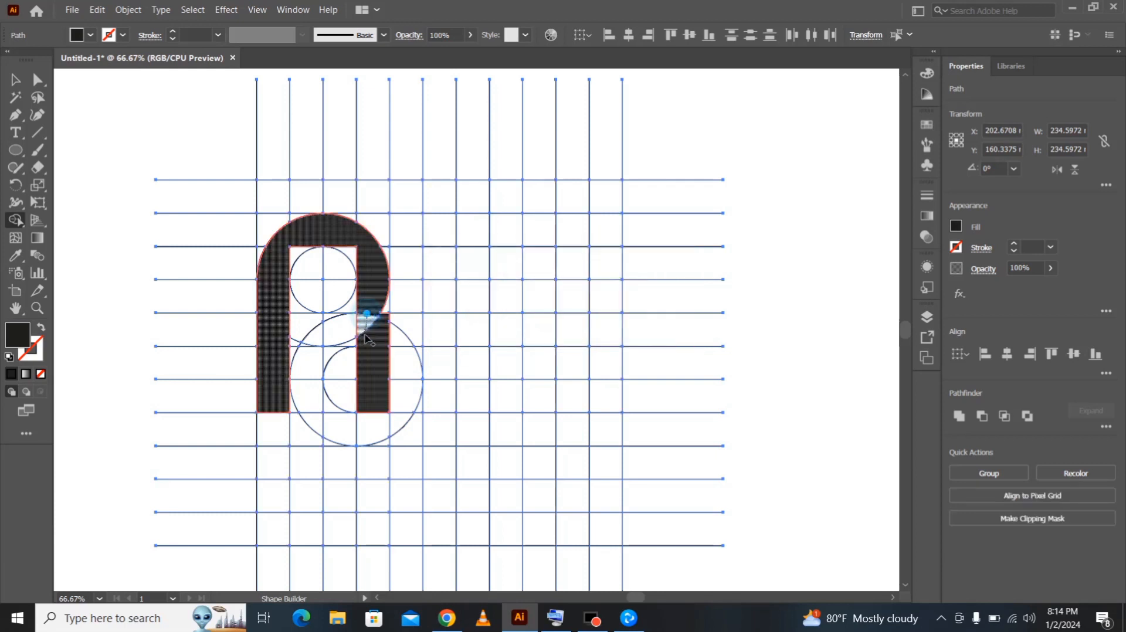
pyautogui.moveTo(296, 234)
pyautogui.mouseDown()
pyautogui.moveTo(290, 266)
pyautogui.moveTo(352, 253)
pyautogui.mouseUp()
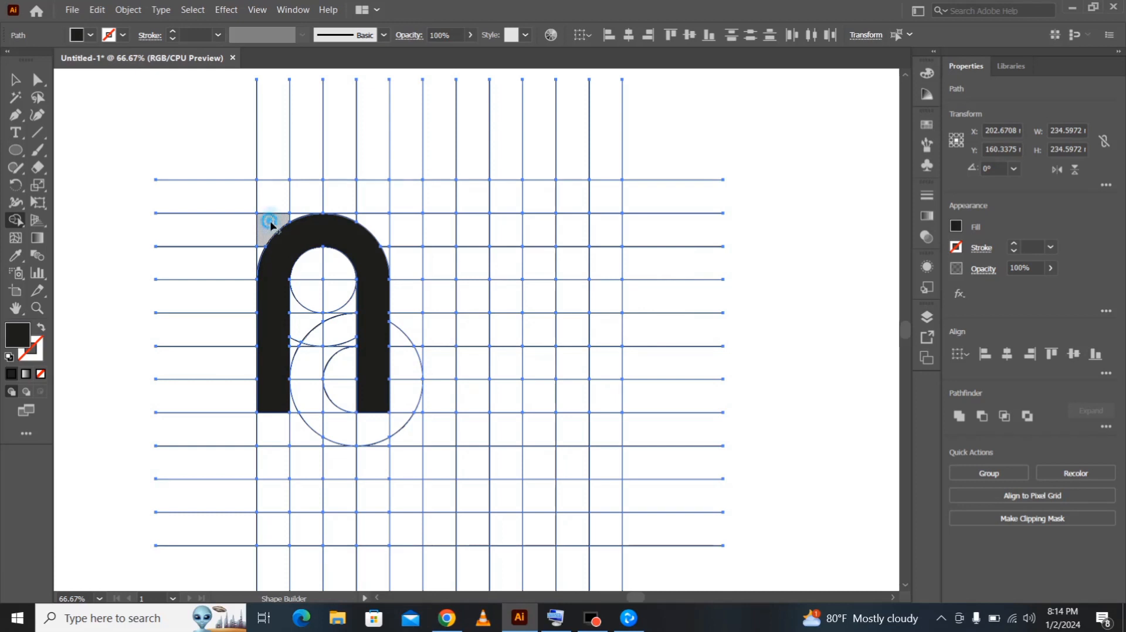
pyautogui.click(269, 226)
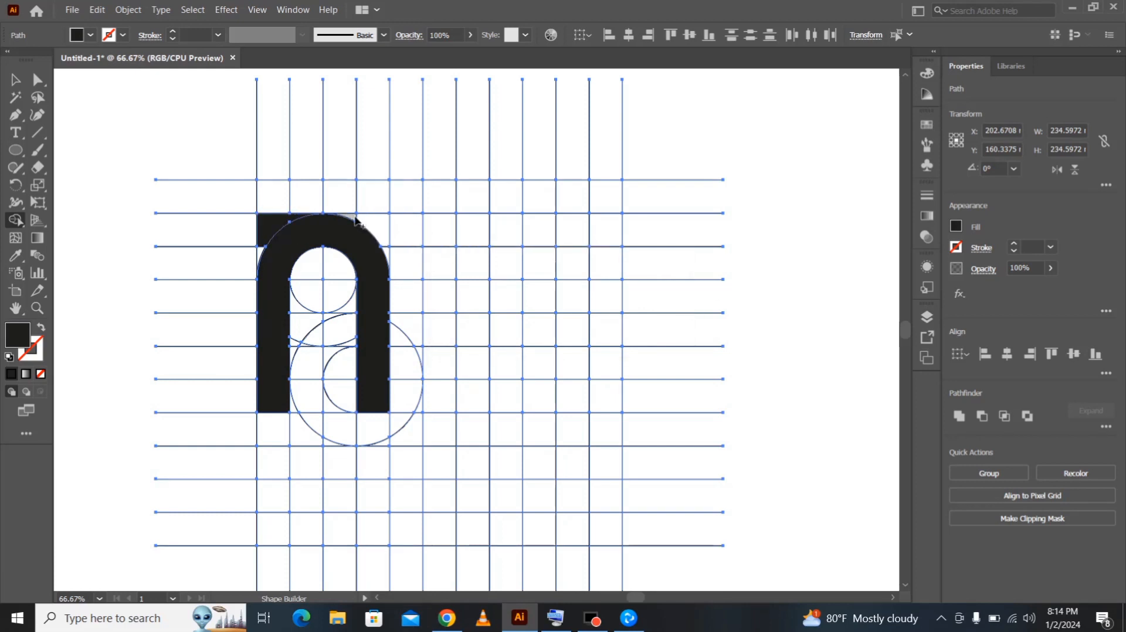
pyautogui.moveTo(354, 217)
pyautogui.mouseDown()
pyautogui.moveTo(399, 227)
pyautogui.moveTo(406, 386)
pyautogui.moveTo(391, 422)
pyautogui.moveTo(369, 429)
pyautogui.moveTo(341, 423)
pyautogui.moveTo(315, 395)
pyautogui.moveTo(317, 423)
pyautogui.mouseUp()
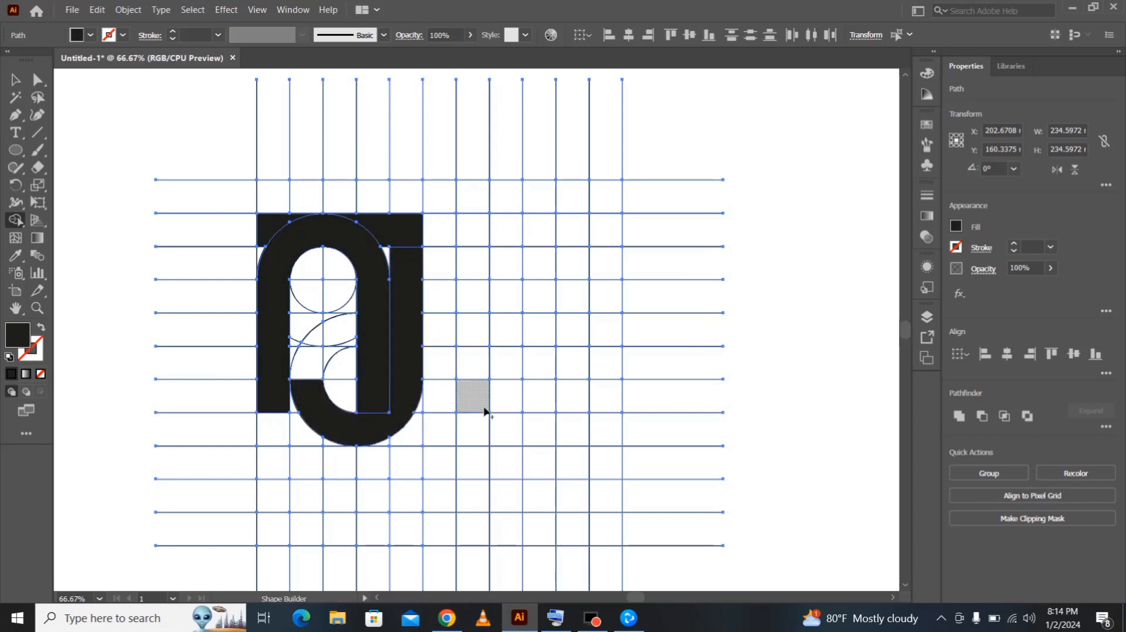
pyautogui.hotkey('ctrl', 'z')
pyautogui.hotkey('ctrl', 'z')
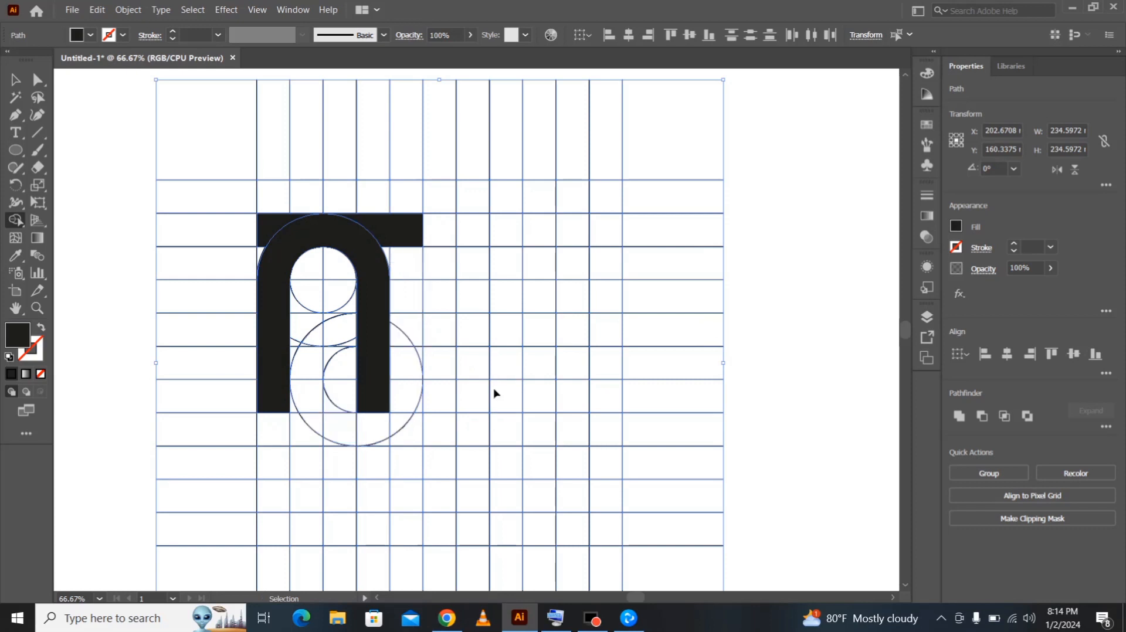
pyautogui.hotkey('ctrl', 'z')
pyautogui.hotkey('ctrl', 'z')
pyautogui.hotkey('ctrl', 'z')
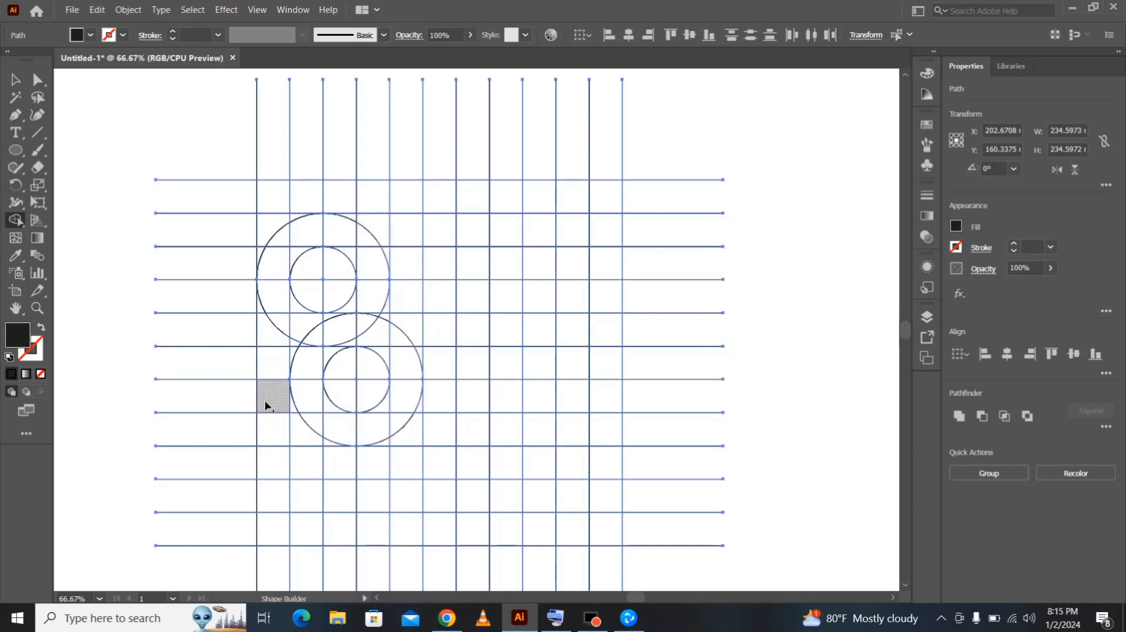
# - Merge grid regions with Shape Builder into a black arch with a shorter right leg and a top bar with a J-shaped hook
pyautogui.moveTo(266, 405)
pyautogui.mouseDown()
pyautogui.moveTo(272, 254)
pyautogui.moveTo(342, 240)
pyautogui.moveTo(370, 279)
pyautogui.moveTo(378, 330)
pyautogui.mouseUp()
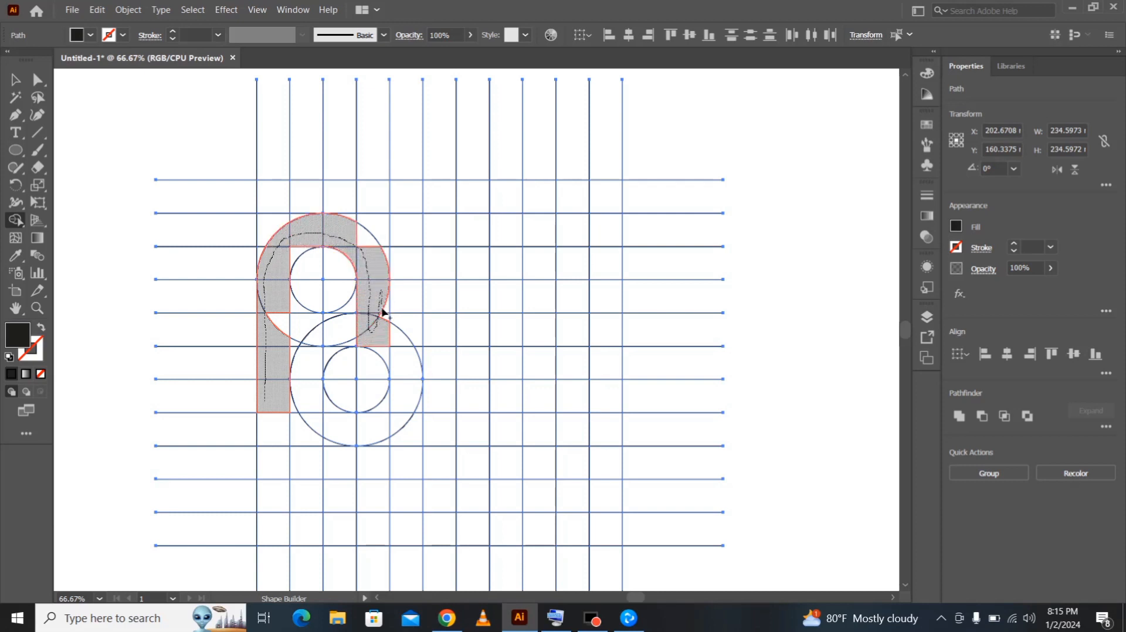
pyautogui.moveTo(381, 271); pyautogui.dragTo(381, 276)
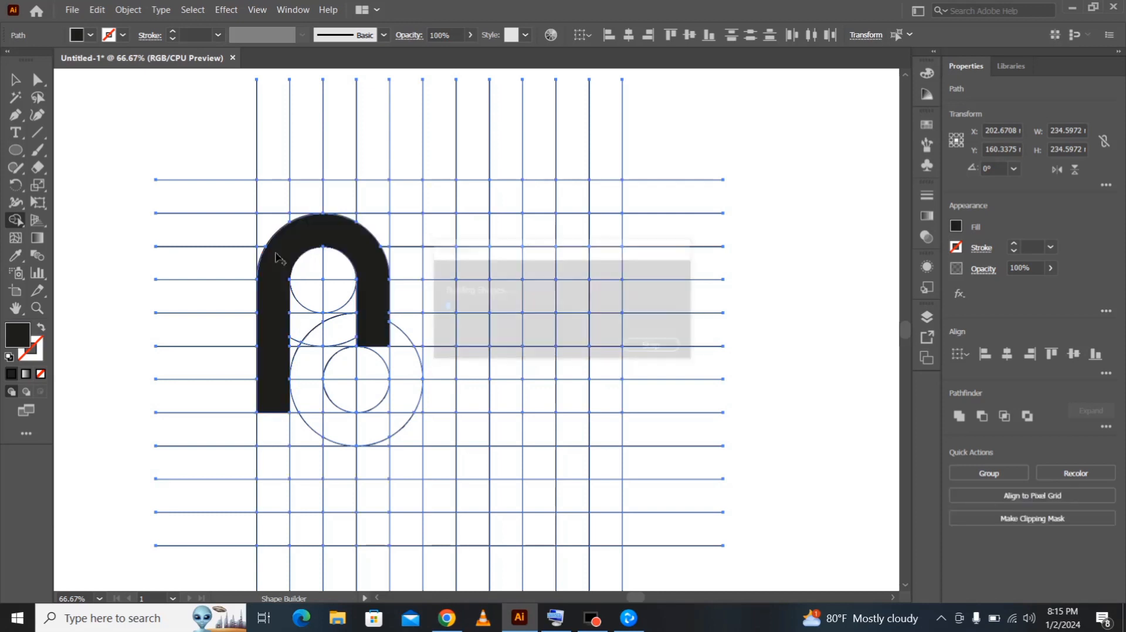
pyautogui.moveTo(281, 224)
pyautogui.mouseDown()
pyautogui.moveTo(407, 234)
pyautogui.moveTo(404, 371)
pyautogui.moveTo(390, 413)
pyautogui.moveTo(348, 428)
pyautogui.moveTo(321, 409)
pyautogui.moveTo(364, 427)
pyautogui.moveTo(395, 420)
pyautogui.moveTo(416, 343)
pyautogui.mouseUp()
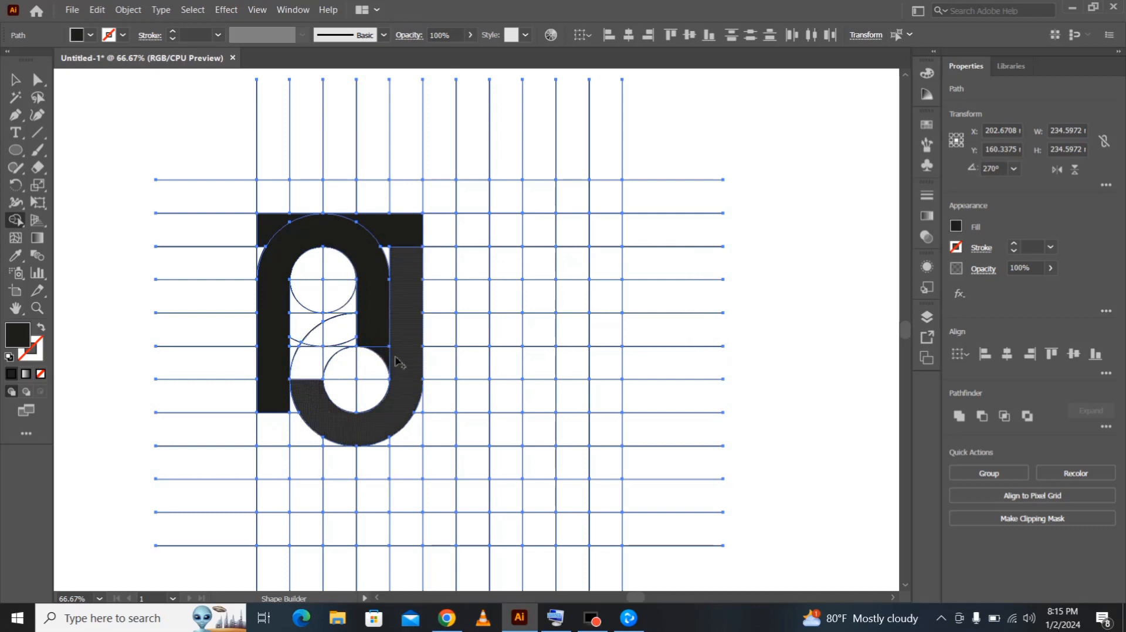
pyautogui.moveTo(386, 356); pyautogui.dragTo(379, 311)
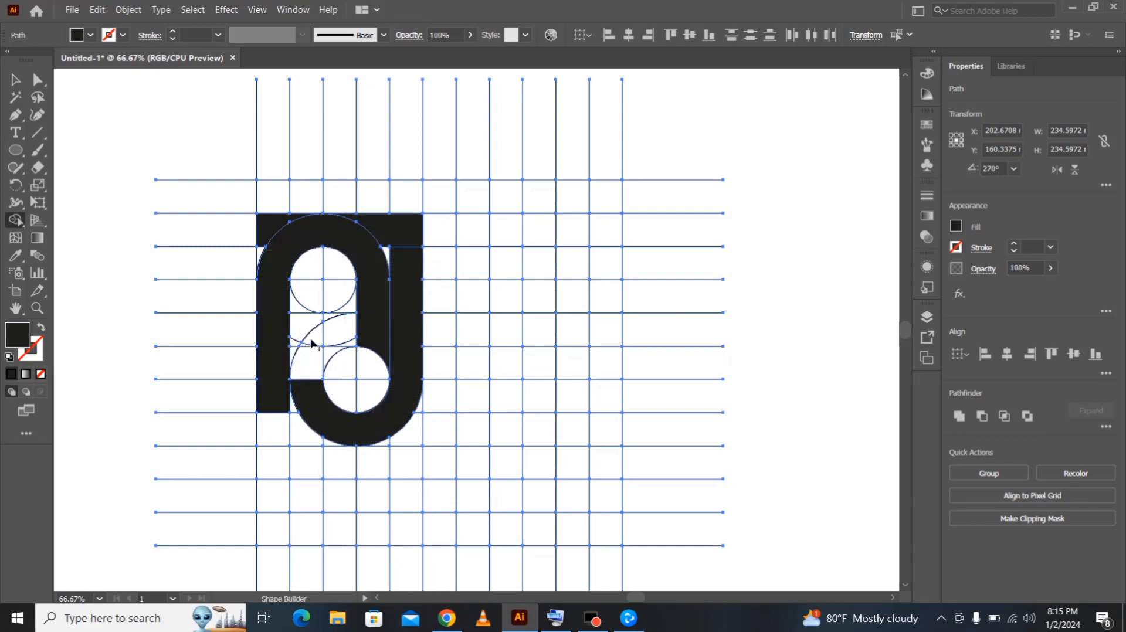
# - Merge the two grid cells between the arch's legs with Shape Builder into a black crossbar
pyautogui.click(365, 332)
pyautogui.moveTo(350, 335)
pyautogui.mouseDown()
pyautogui.moveTo(352, 347)
pyautogui.moveTo(300, 347)
pyautogui.moveTo(307, 355)
pyautogui.moveTo(321, 331)
pyautogui.moveTo(339, 326)
pyautogui.moveTo(296, 344)
pyautogui.moveTo(346, 343)
pyautogui.moveTo(326, 319)
pyautogui.moveTo(302, 346)
pyautogui.mouseUp()
pyautogui.hotkey('ctrl', 'z')
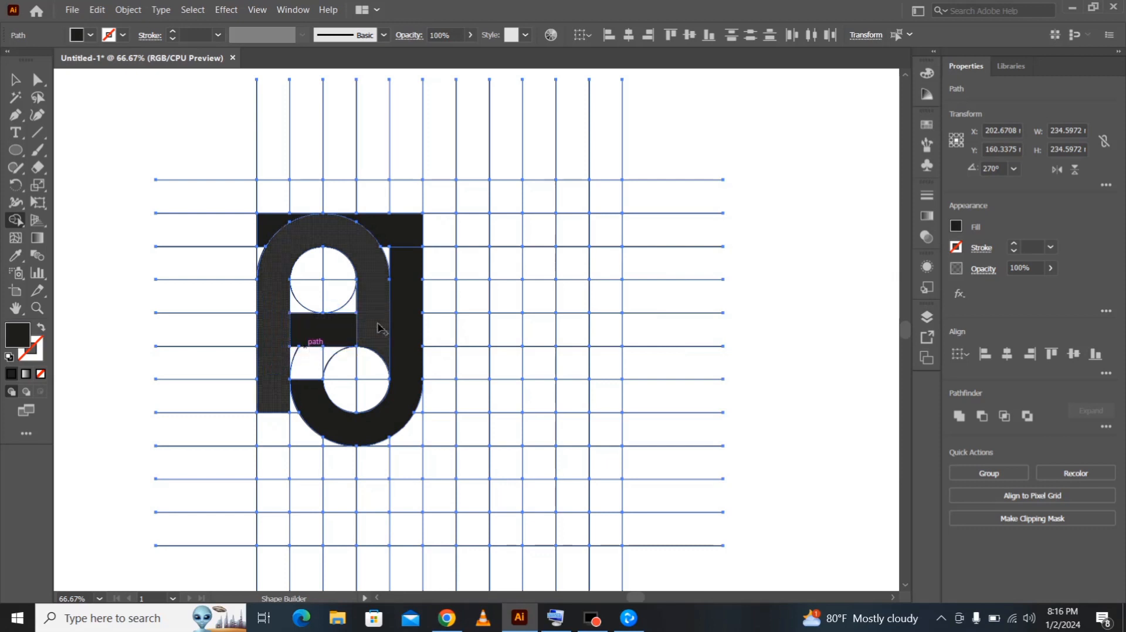
# - Select the black crossbar alone and nudge it right by two 0.3528 mm increments to open a thin gap beside the left leg
pyautogui.click(36, 309)
pyautogui.click(333, 382)
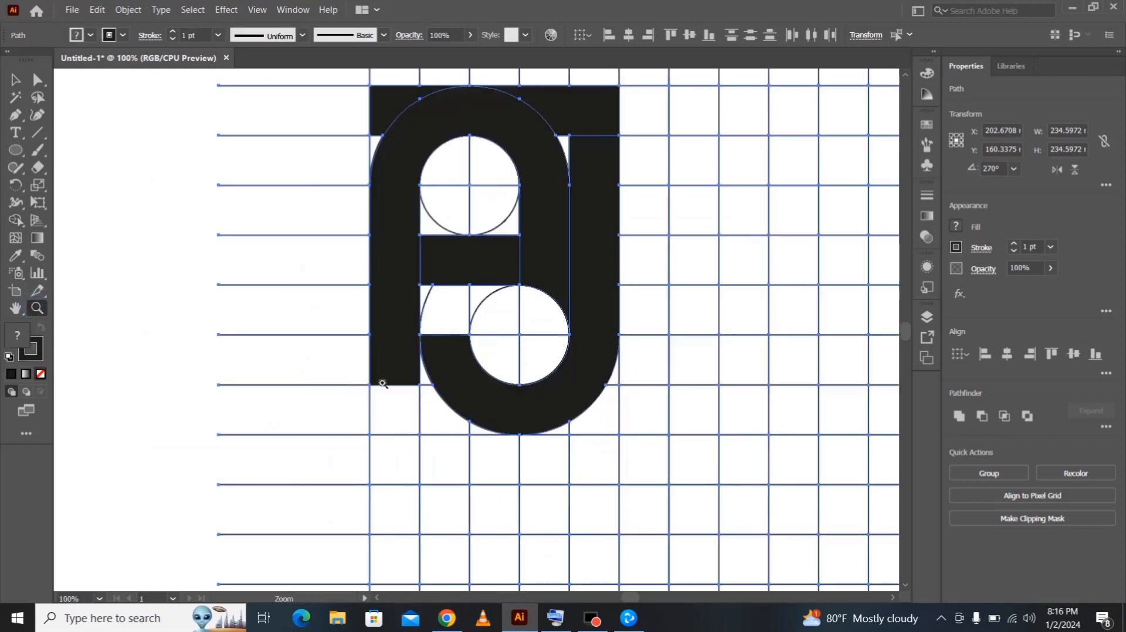
pyautogui.click(384, 384)
pyautogui.scroll(2, 486, 351)
pyautogui.scroll(2, 485, 351)
pyautogui.click(485, 351)
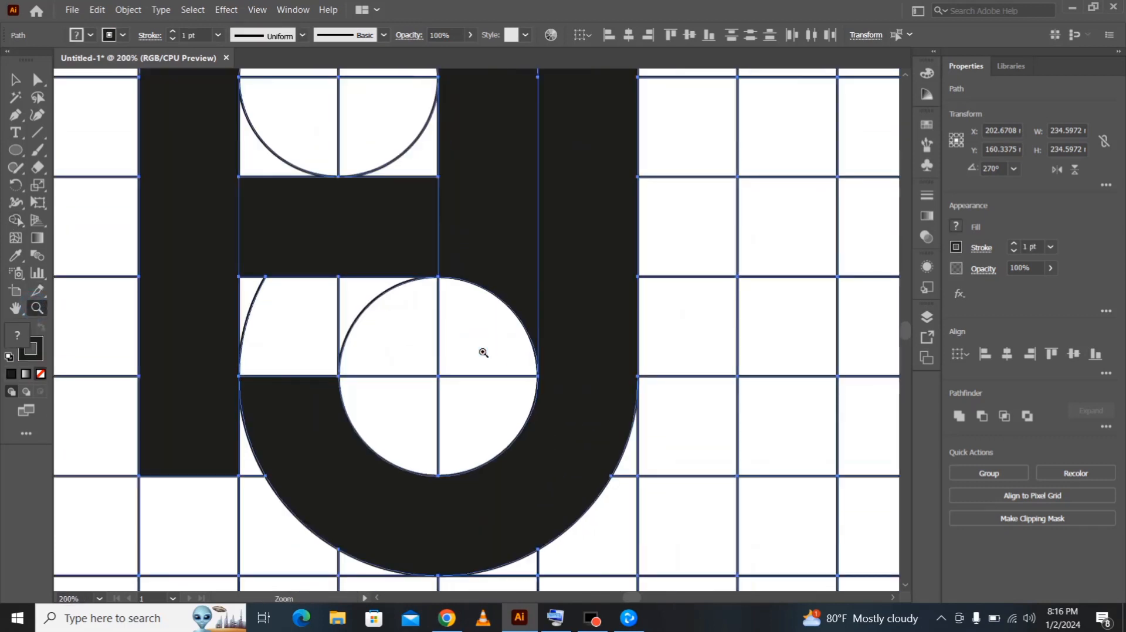
pyautogui.scroll(5, 483, 352)
pyautogui.scroll(-4, 483, 352)
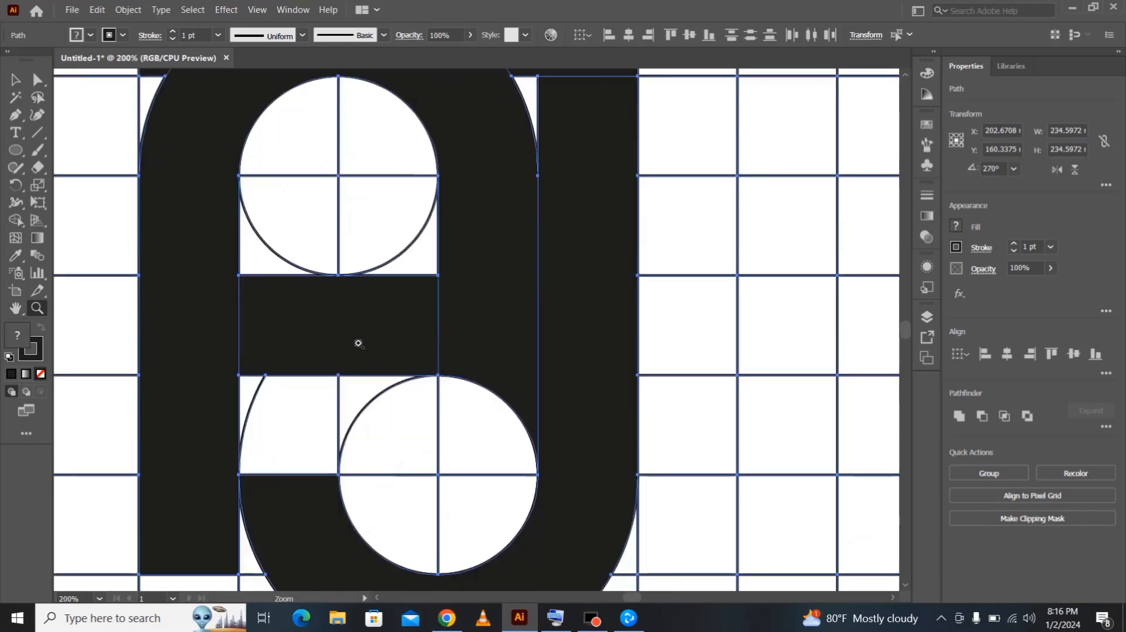
pyautogui.scroll(1, 358, 344)
pyautogui.click(15, 79)
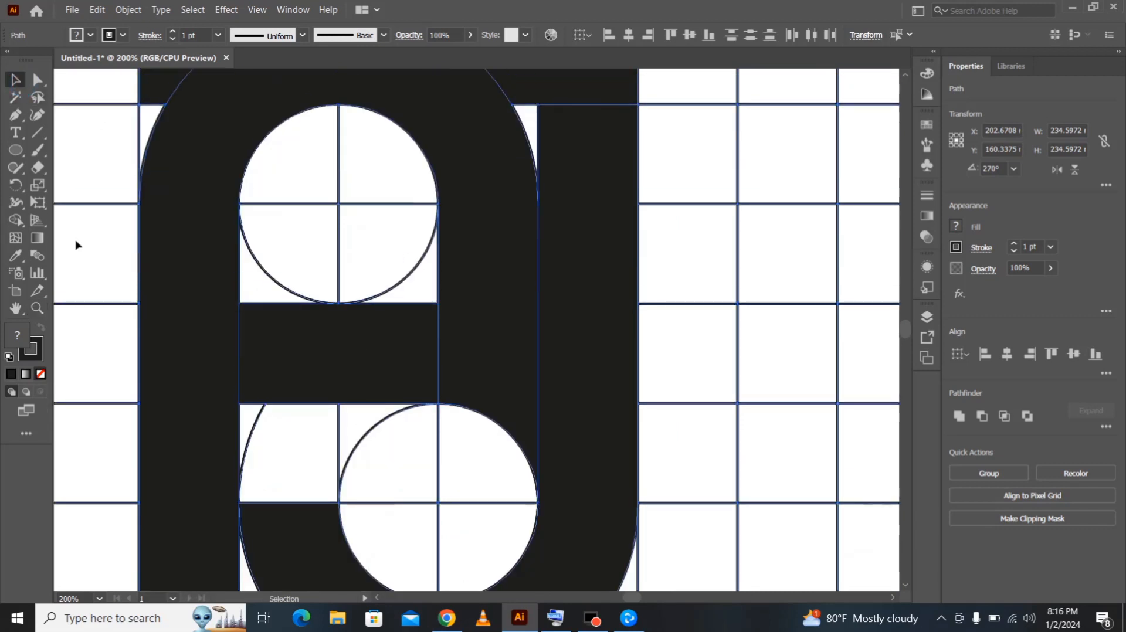
pyautogui.click(76, 243)
pyautogui.click(276, 323)
pyautogui.click(38, 83)
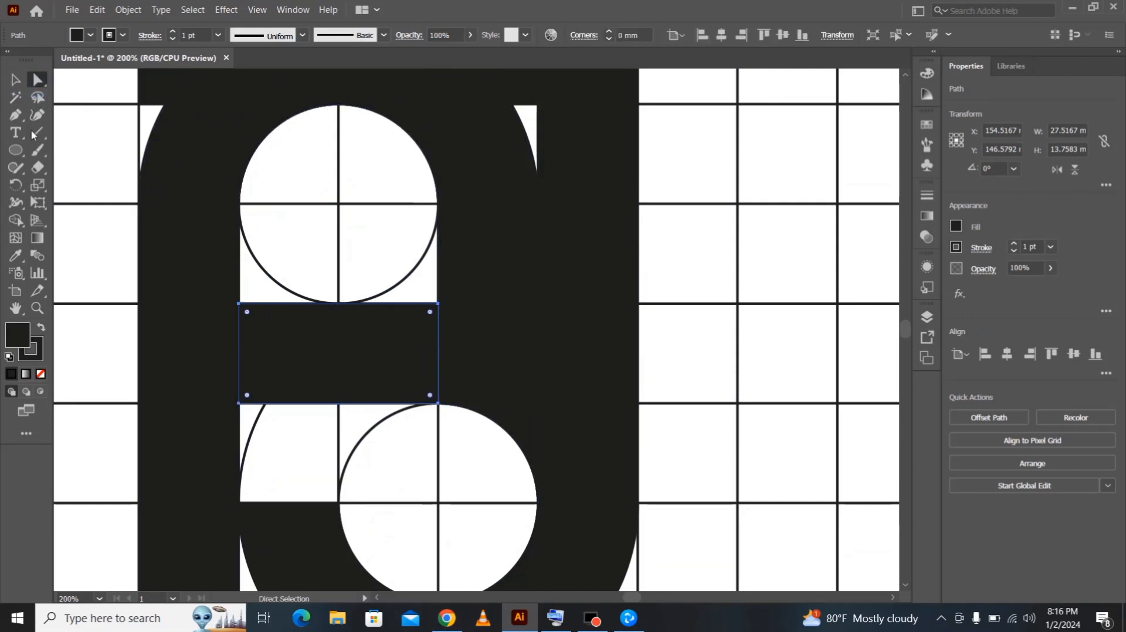
pyautogui.click(16, 80)
pyautogui.click(106, 360)
pyautogui.click(260, 365)
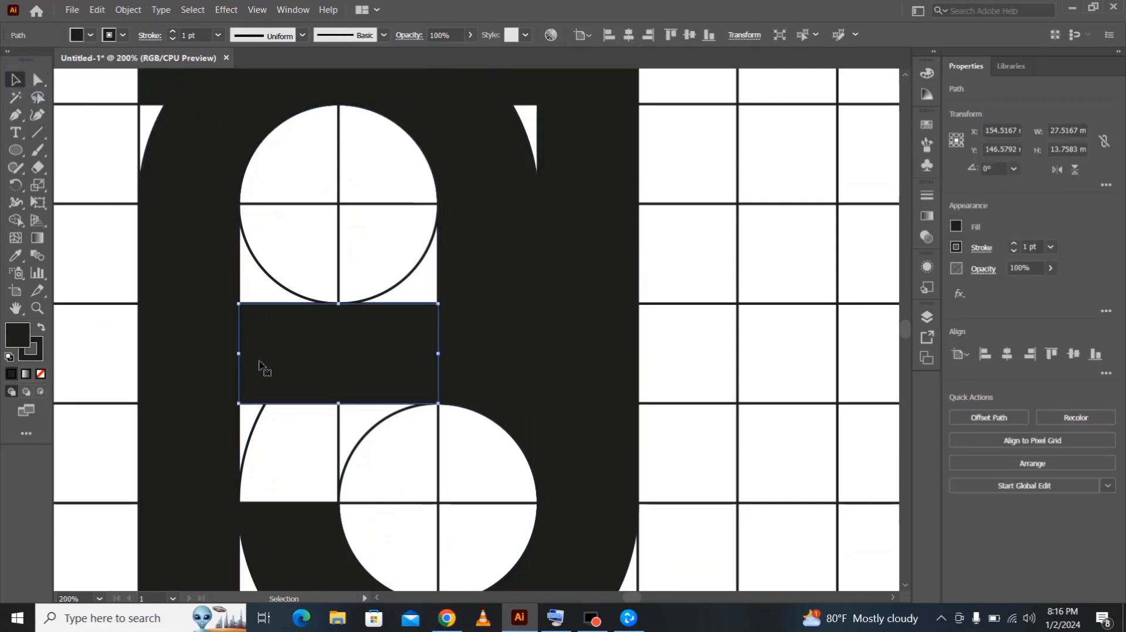
pyautogui.press('Right')
pyautogui.press('Right')
pyautogui.click(80, 243)
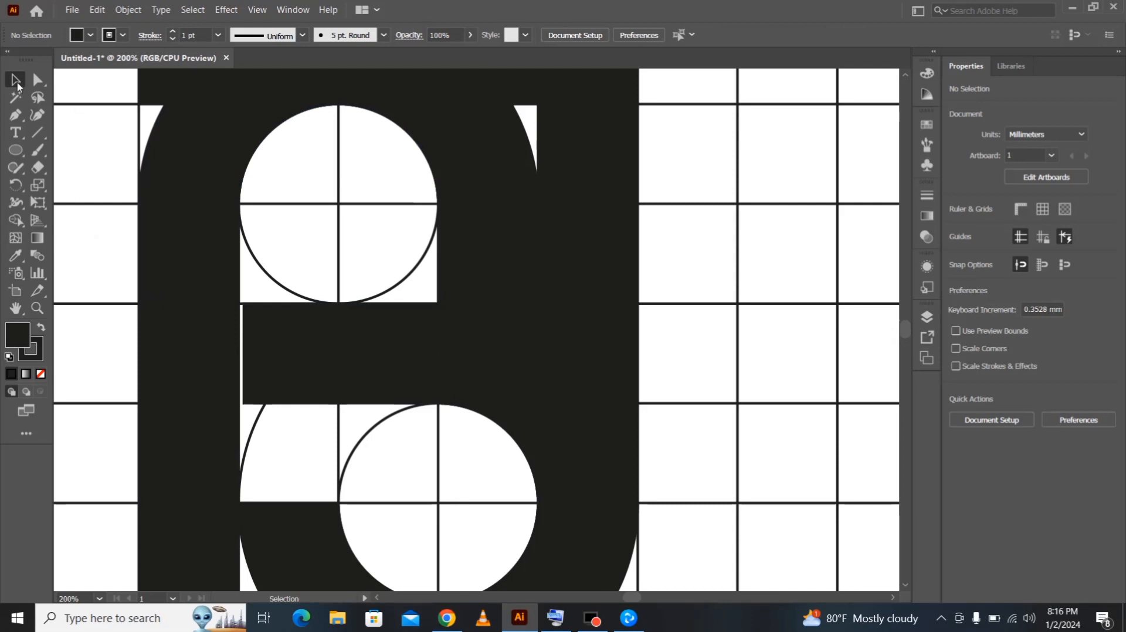
# - Select the entire line grid together with the circles, the merged black shapes and the shifted crossbar
pyautogui.click(37, 308)
pyautogui.keyDown('alt'); pyautogui.click(227, 364); pyautogui.keyUp('alt')
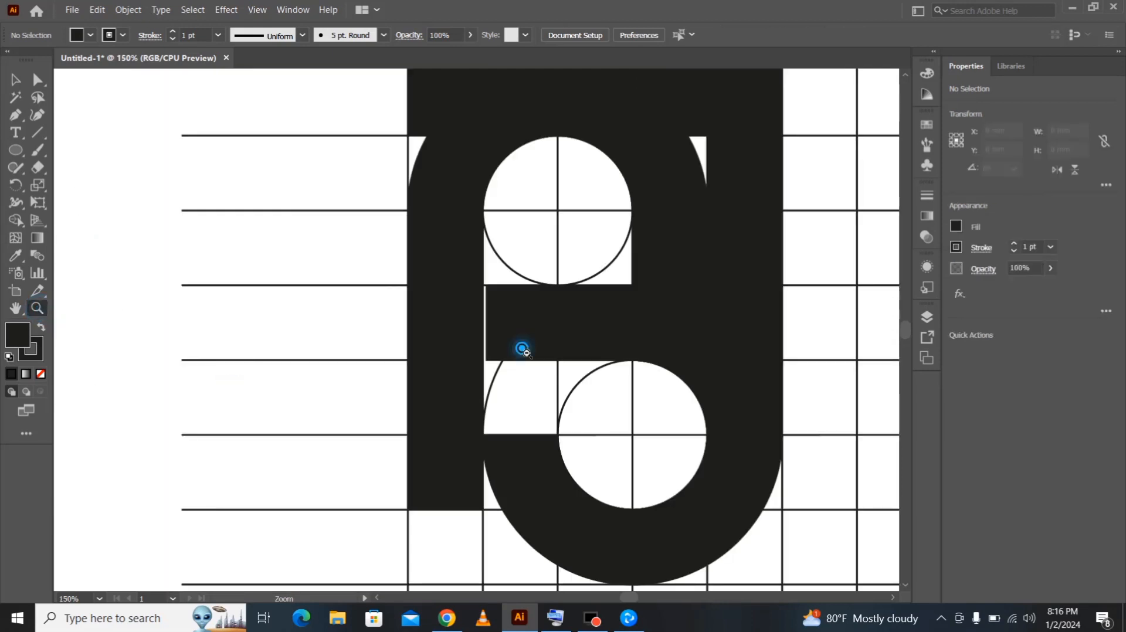
pyautogui.keyDown('alt'); pyautogui.click(519, 352); pyautogui.keyUp('alt')
pyautogui.press('v')
pyautogui.moveTo(194, 74); pyautogui.dragTo(760, 515)
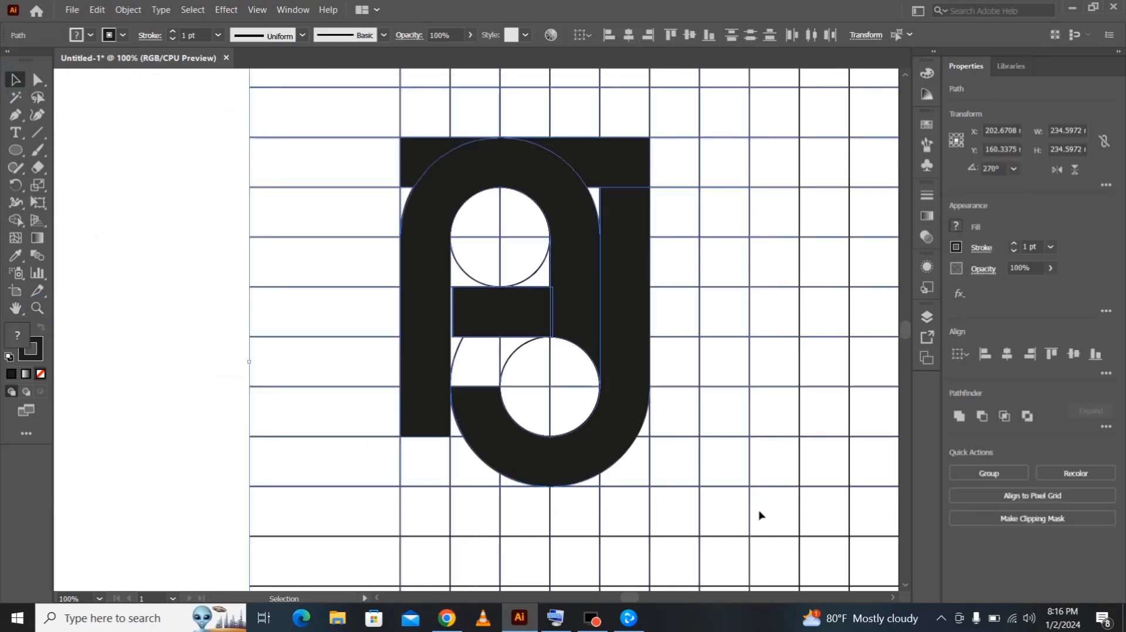
pyautogui.click(37, 308)
pyautogui.keyDown('alt'); pyautogui.click(354, 335); pyautogui.keyUp('alt')
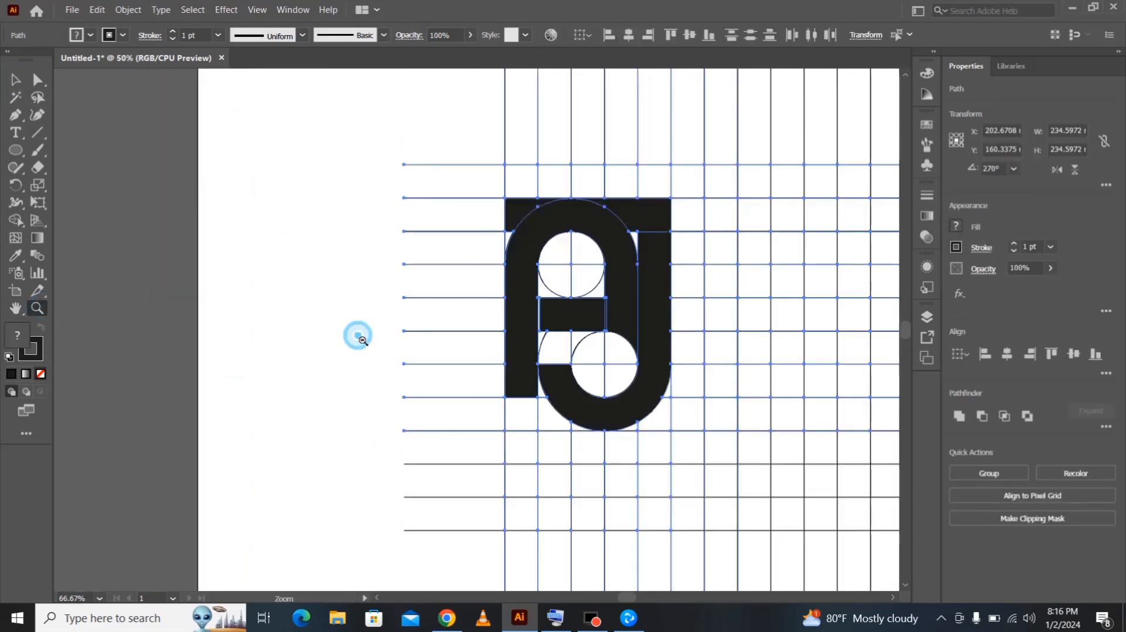
pyautogui.keyDown('alt'); pyautogui.click(358, 339); pyautogui.keyUp('alt')
pyautogui.moveTo(622, 598); pyautogui.dragTo(627, 599)
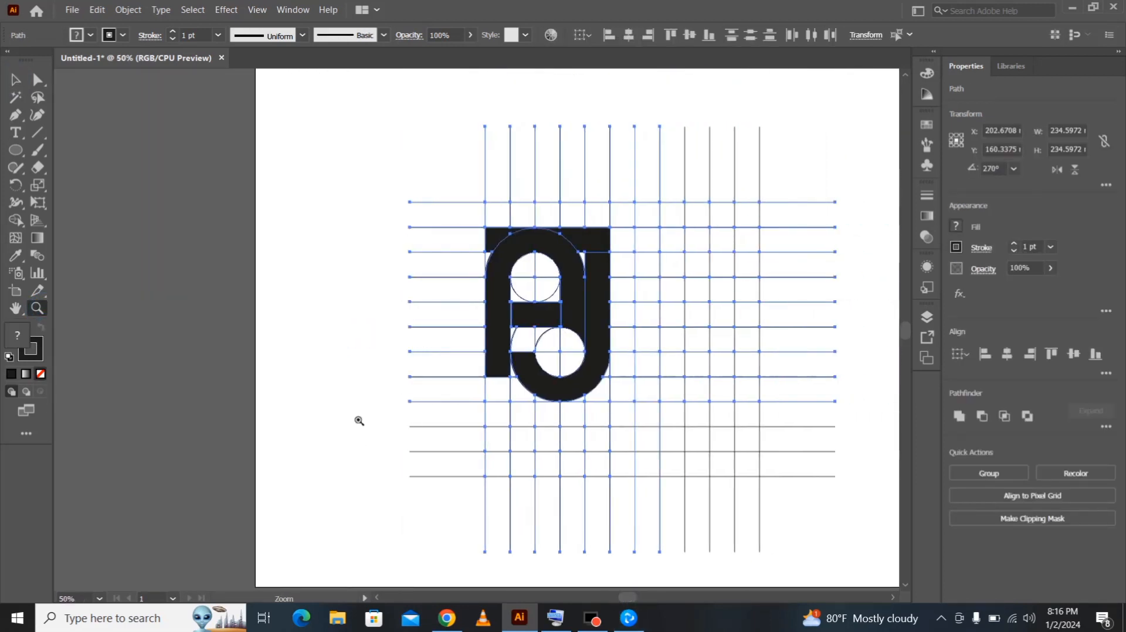
pyautogui.click(15, 78)
pyautogui.click(188, 226)
pyautogui.moveTo(339, 153); pyautogui.dragTo(772, 542)
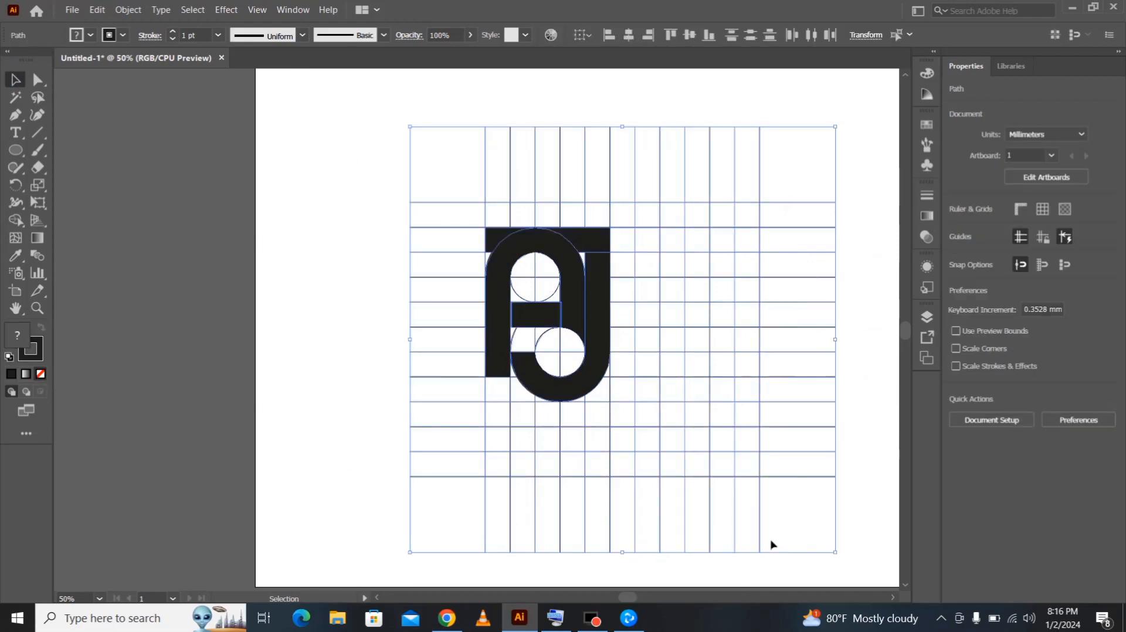
pyautogui.scroll(1, 757, 510)
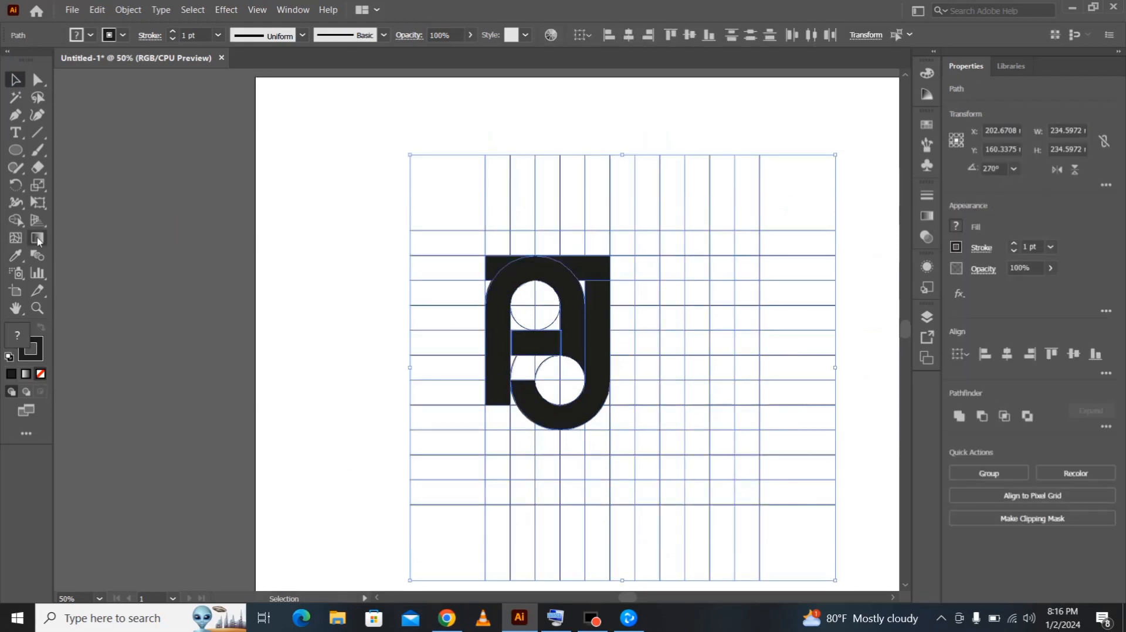
# - Merge the shifted crossbar into the arch's right leg with Shape Builder and clear the selection
pyautogui.click(16, 220)
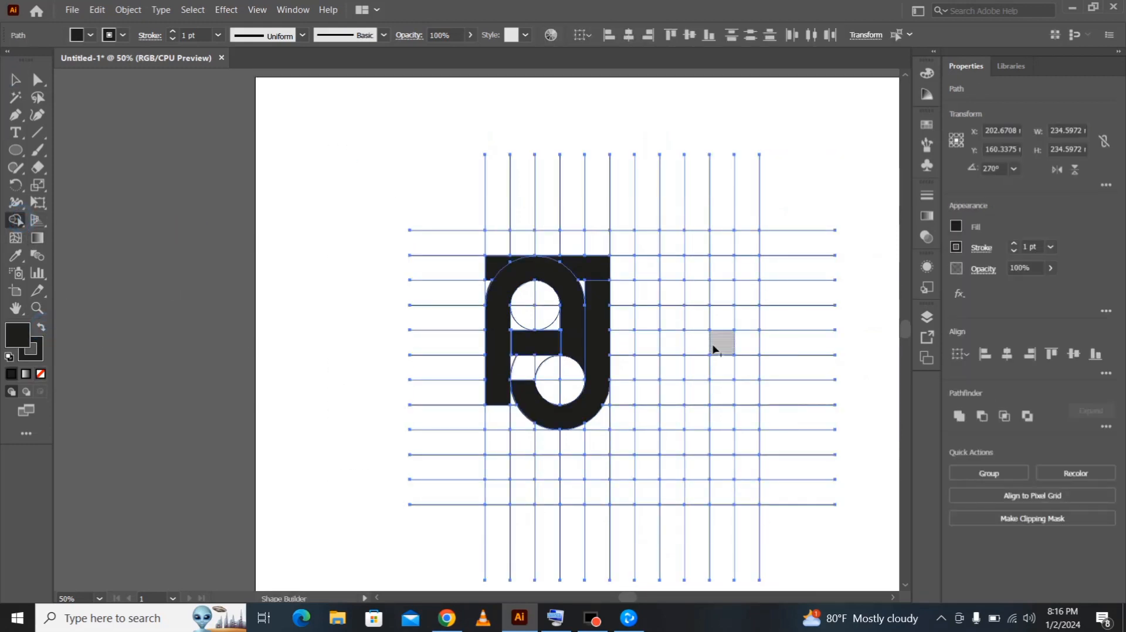
pyautogui.click(572, 347)
pyautogui.press('v')
pyautogui.click(376, 428)
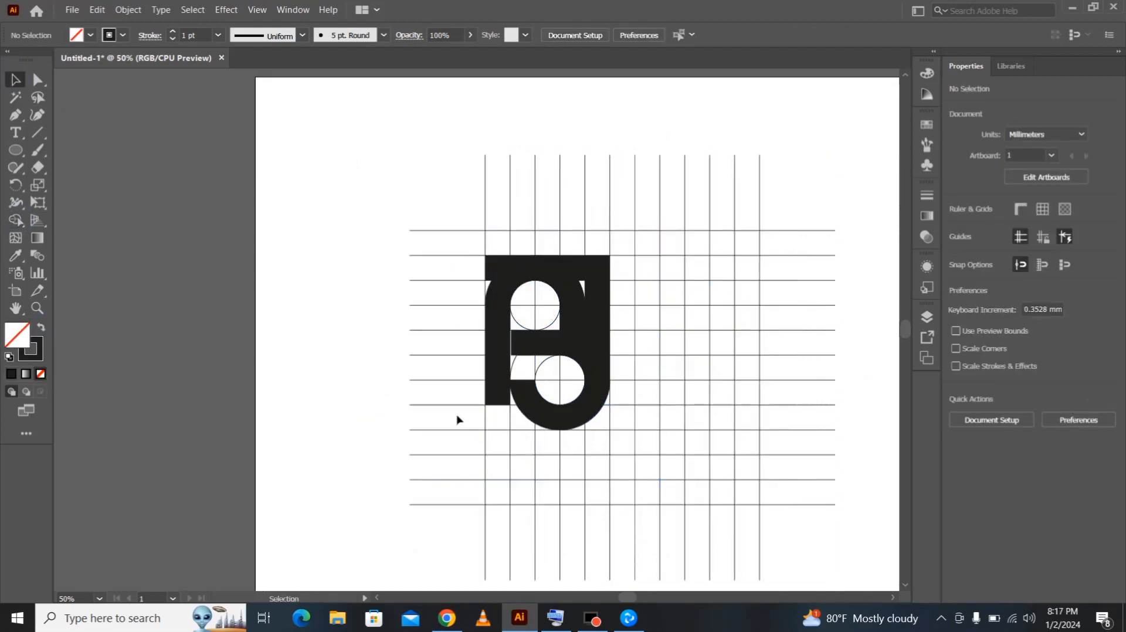
# - Try to move the crossbar's left edge slightly right with Direct Selection to widen the gap beside the left leg
pyautogui.click(529, 346)
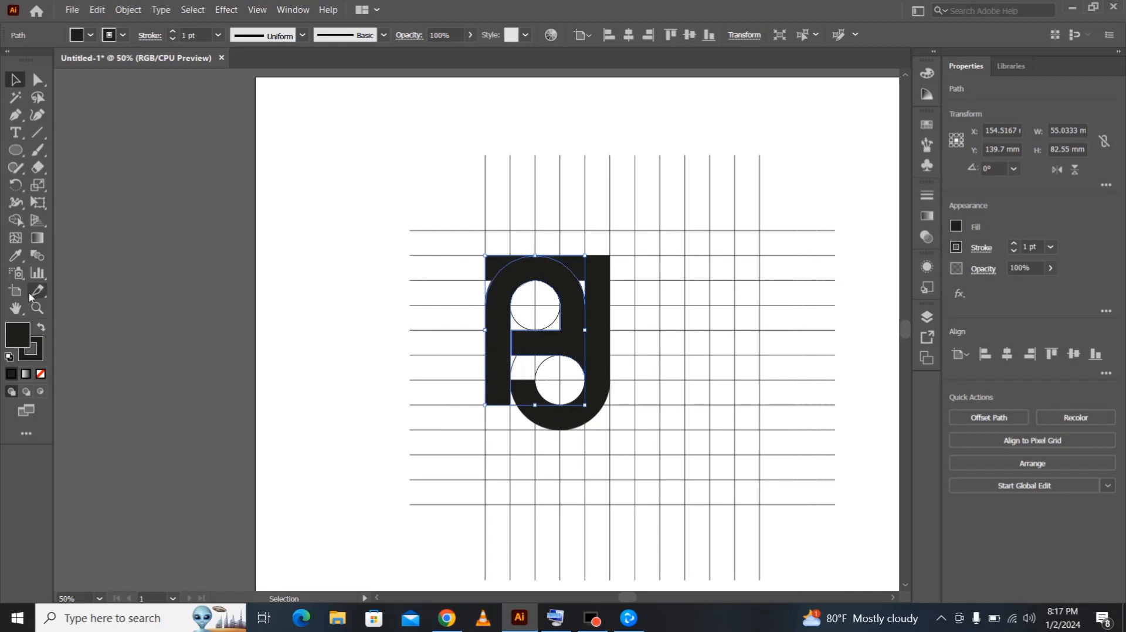
pyautogui.click(38, 309)
pyautogui.click(624, 333)
pyautogui.click(625, 333)
pyautogui.click(625, 334)
pyautogui.moveTo(642, 598); pyautogui.dragTo(629, 598)
pyautogui.click(37, 80)
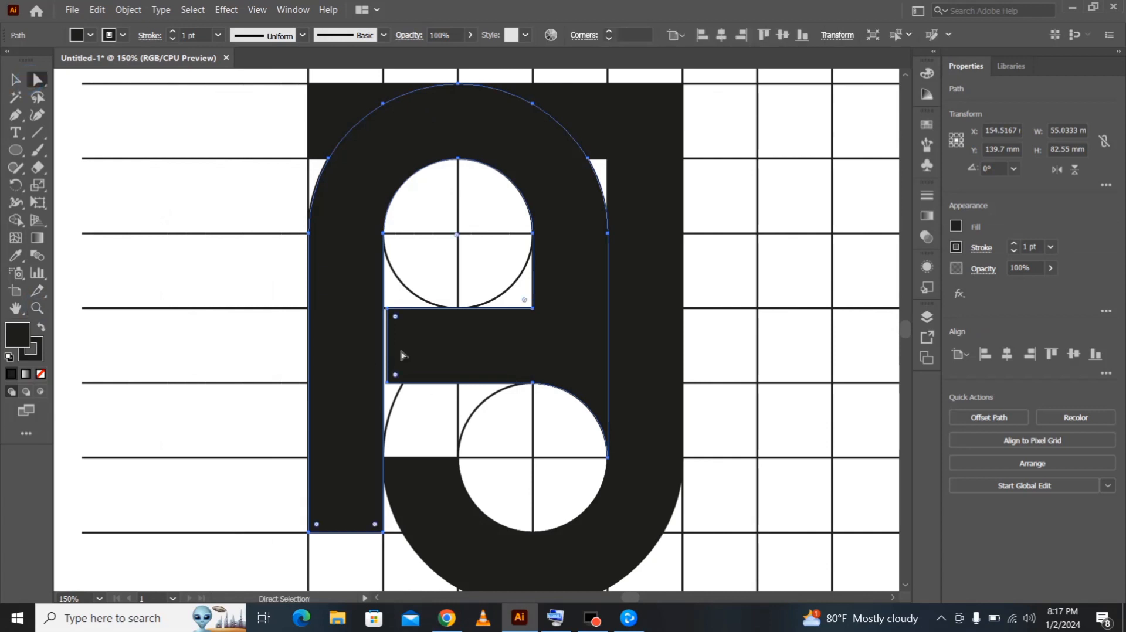
pyautogui.moveTo(388, 346); pyautogui.dragTo(393, 346)
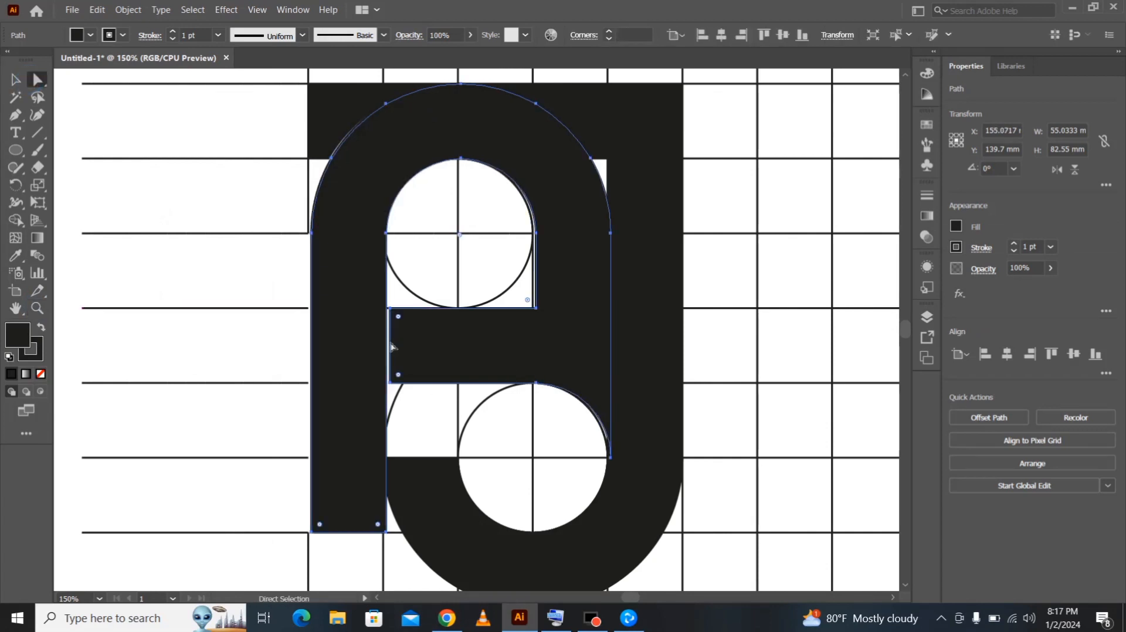
pyautogui.click(237, 328)
# - Select the arch with its crossbar, the top bar and the J-shaped hook together and cut them from the artboard
pyautogui.scroll(2, 511, 161)
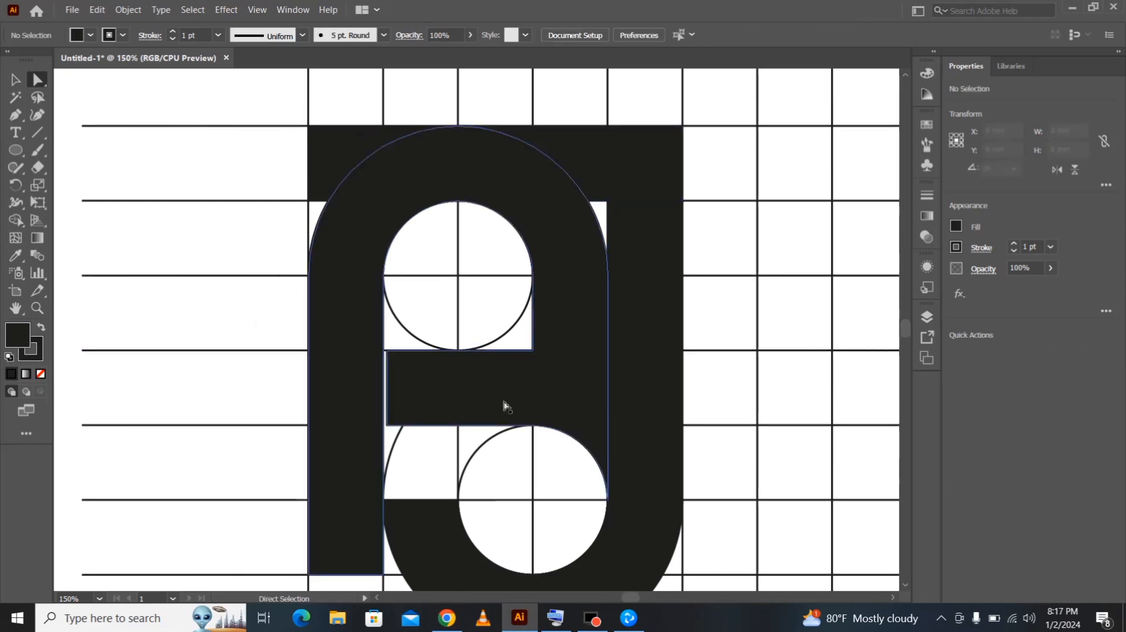
pyautogui.scroll(-3, 506, 406)
pyautogui.scroll(-1, 505, 405)
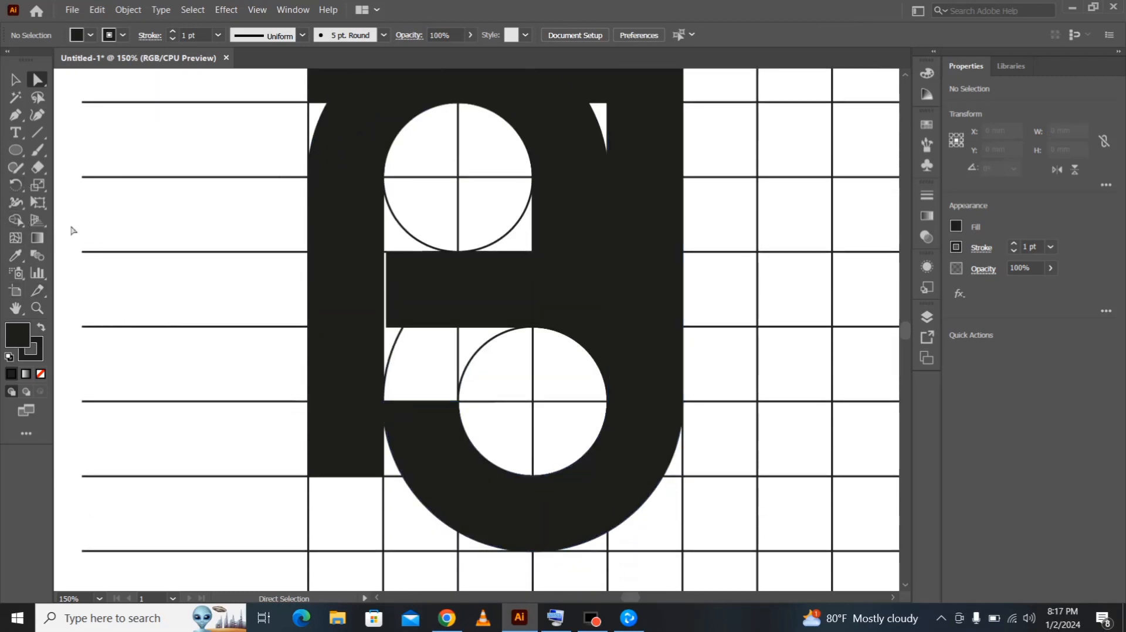
pyautogui.click(37, 308)
pyautogui.keyDown('alt'); pyautogui.click(270, 342); pyautogui.keyUp('alt')
pyautogui.keyDown('alt'); pyautogui.click(270, 342); pyautogui.keyUp('alt')
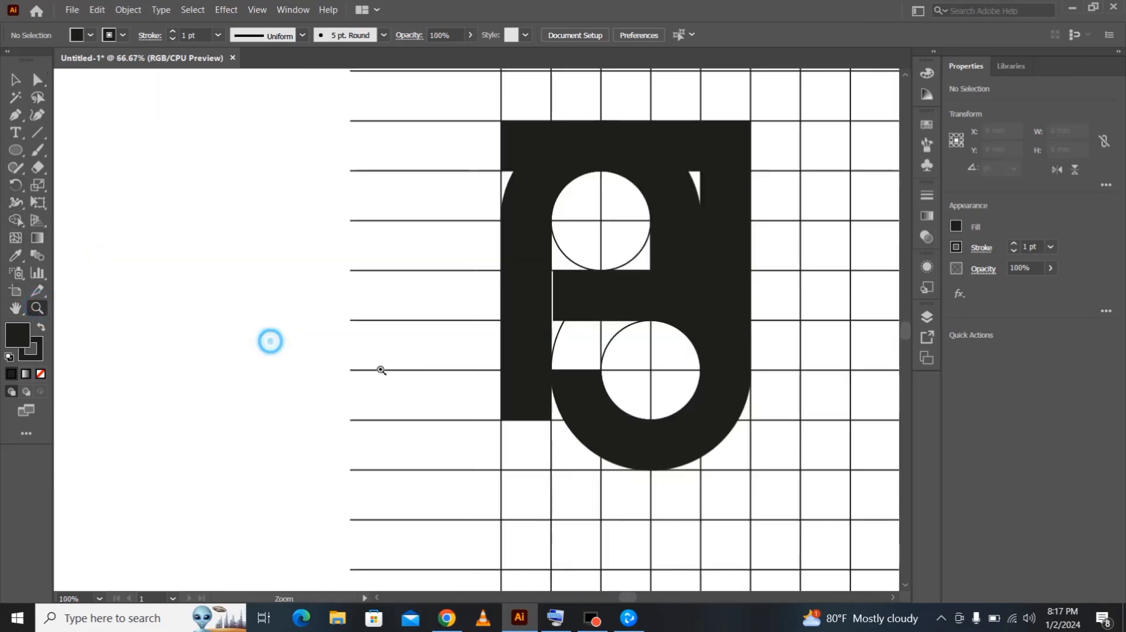
pyautogui.moveTo(618, 599); pyautogui.dragTo(627, 601)
pyautogui.press('v')
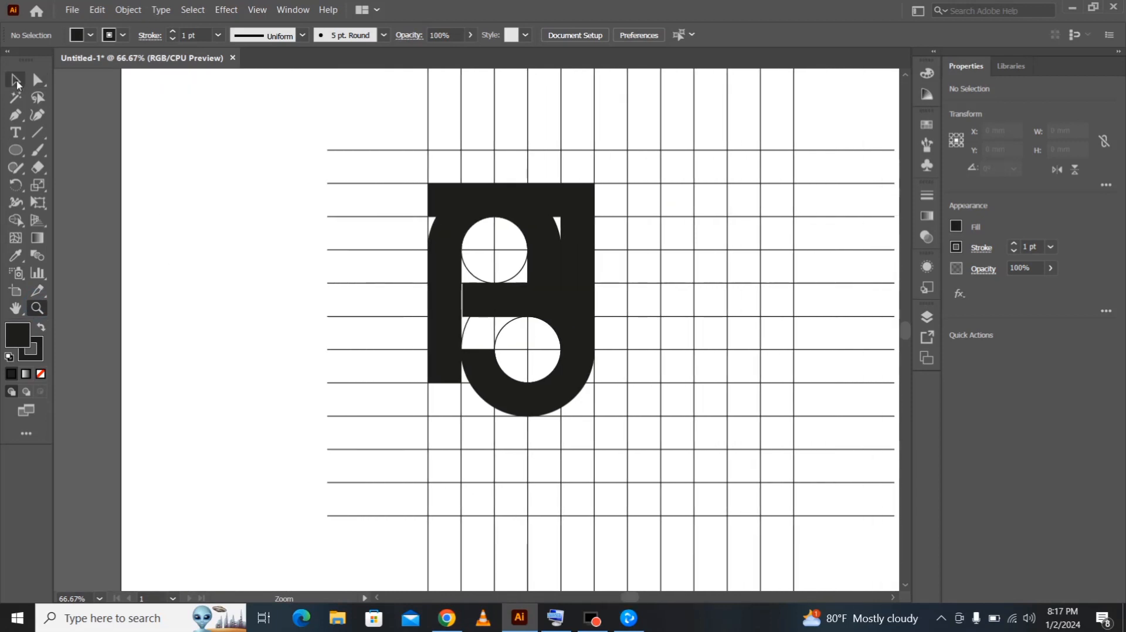
pyautogui.click(541, 206)
pyautogui.keyDown('shift'); pyautogui.click(540, 189); pyautogui.keyUp('shift')
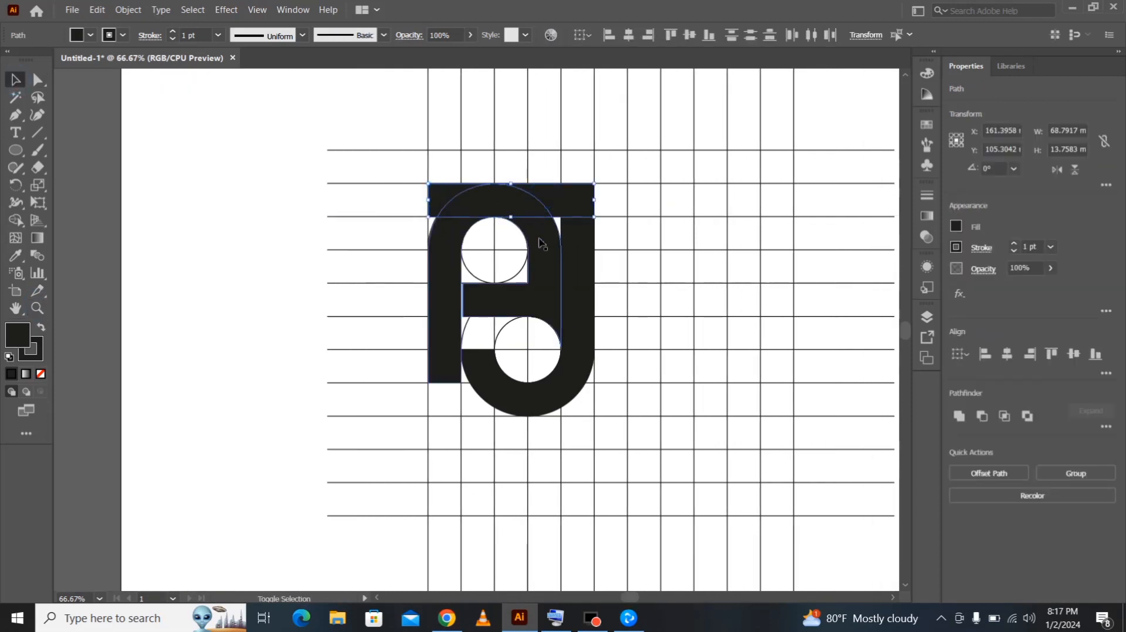
pyautogui.keyDown('shift'); pyautogui.click(527, 404); pyautogui.keyUp('shift')
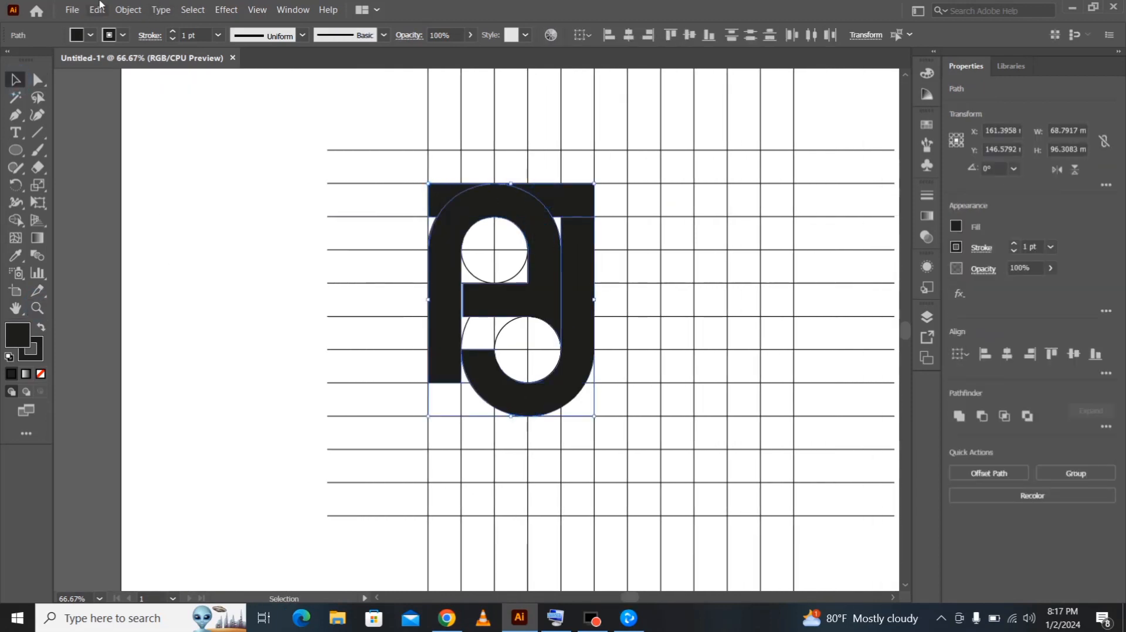
pyautogui.click(100, 8)
pyautogui.click(120, 58)
# - Delete all the remaining grid lines and construction circles
pyautogui.moveTo(282, 104); pyautogui.dragTo(830, 548)
pyautogui.press('Delete')
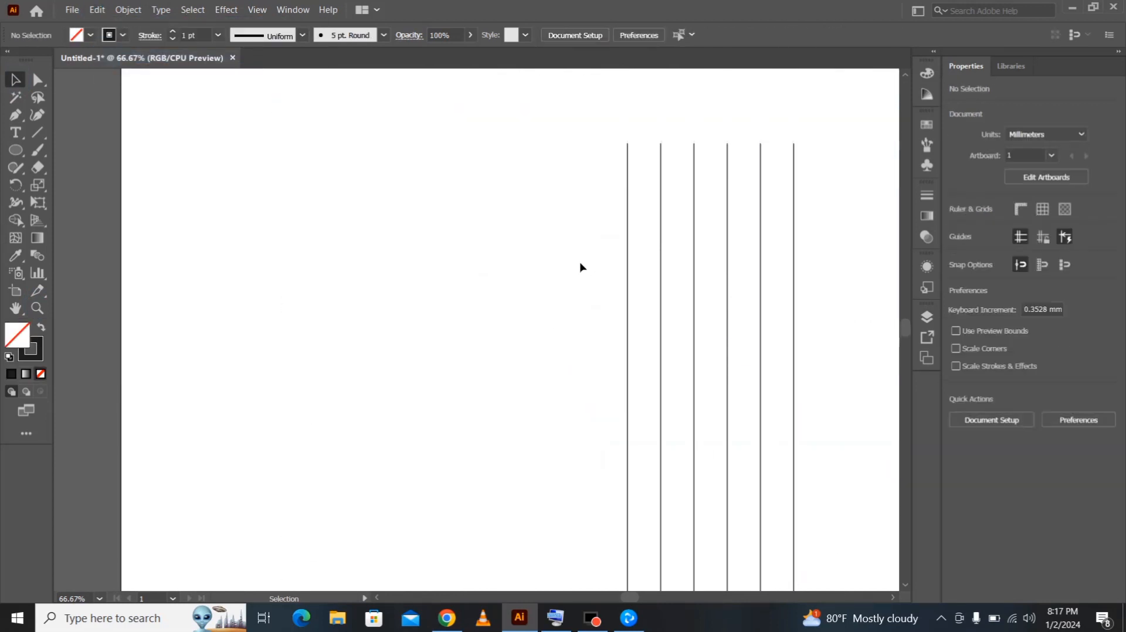
pyautogui.moveTo(580, 268); pyautogui.dragTo(850, 433)
pyautogui.press('Delete')
# - Paste the cut monogram shapes in front at their original position and clear the selection
pyautogui.click(97, 9)
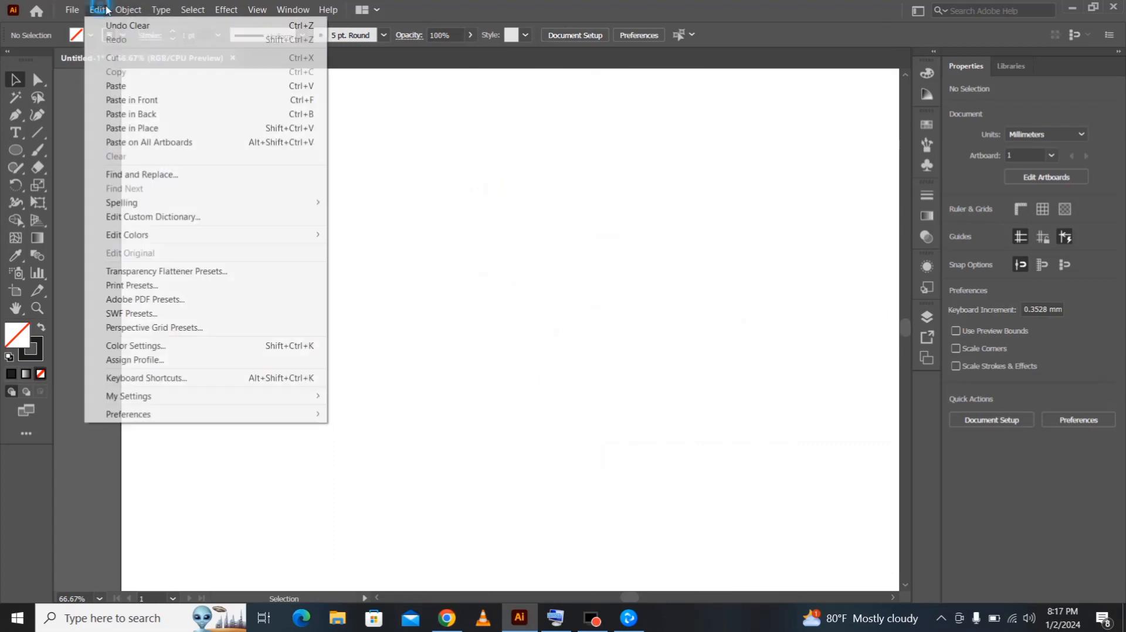
pyautogui.click(112, 96)
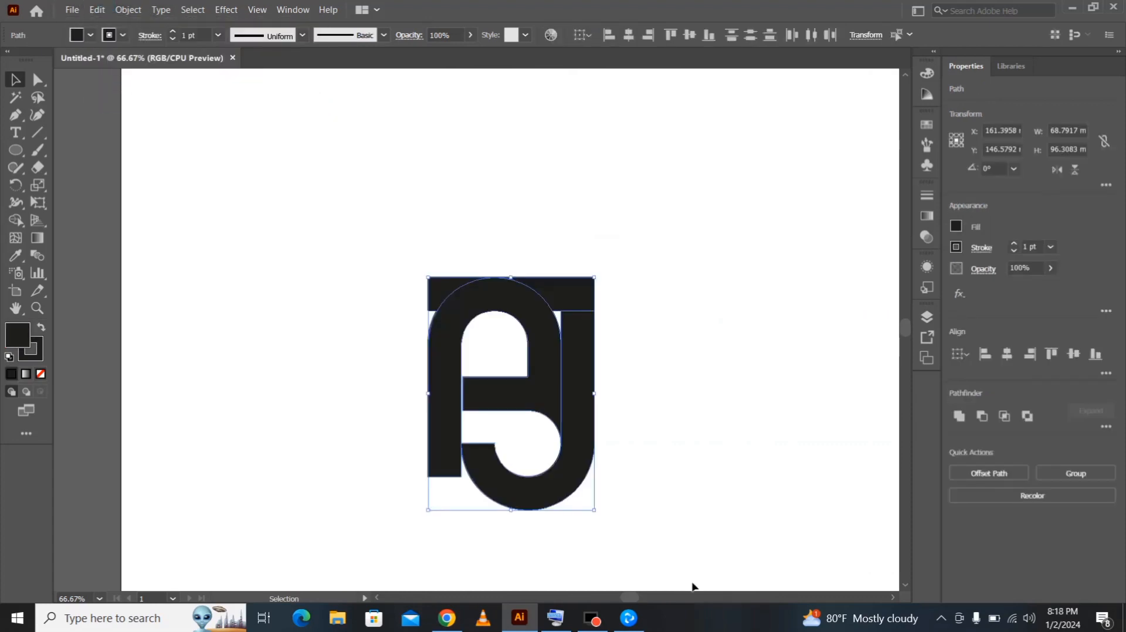
pyautogui.click(229, 334)
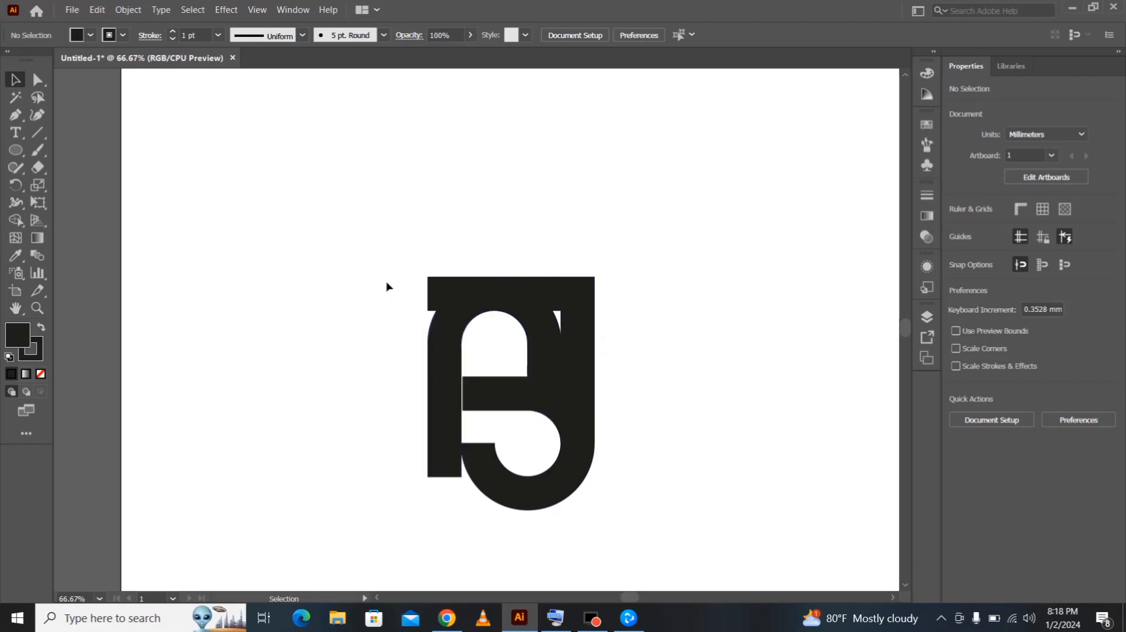
# - Select all the monogram shapes and set their stroke to none
pyautogui.moveTo(377, 241); pyautogui.dragTo(630, 527)
pyautogui.click(123, 34)
pyautogui.click(9, 60)
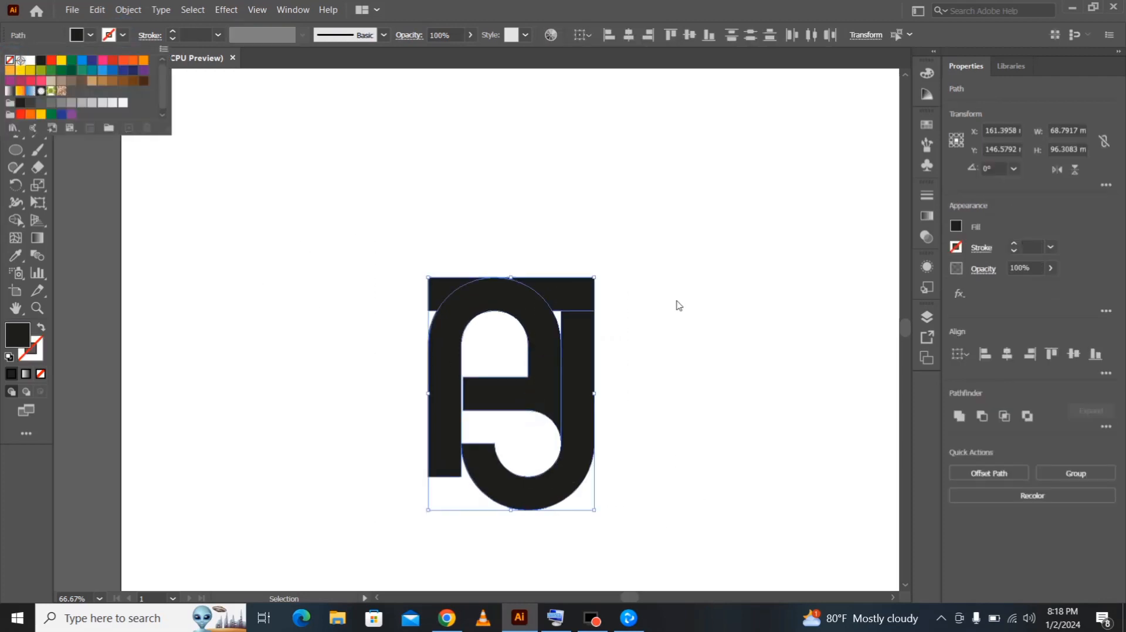
# - Fill the monogram shapes with the white-to-black linear gradient at 0°
pyautogui.click(924, 216)
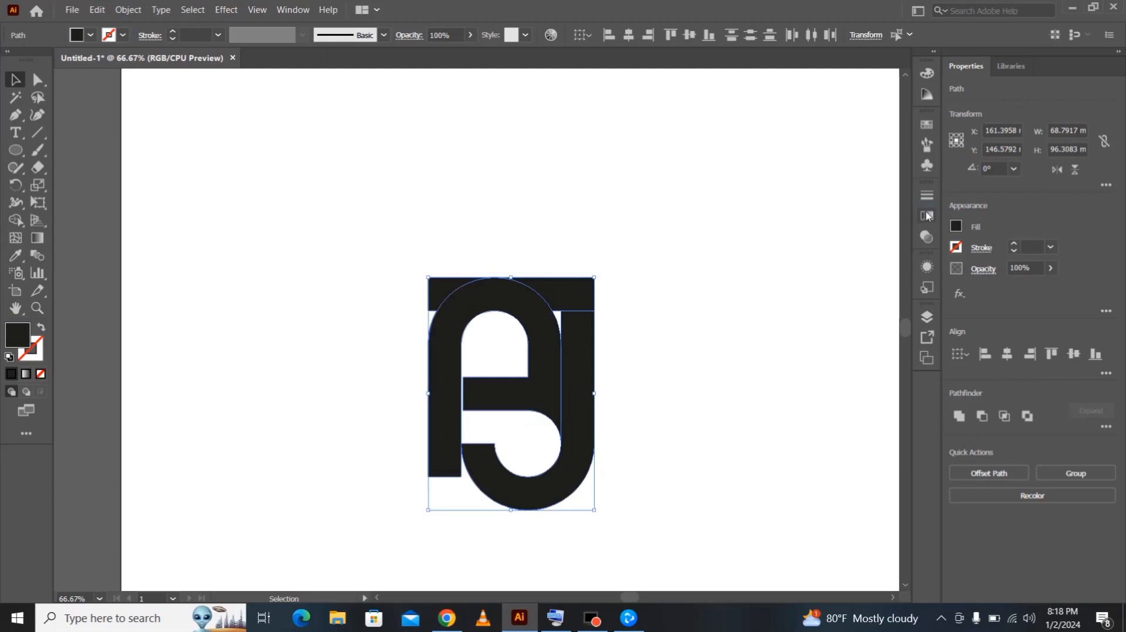
pyautogui.click(927, 216)
pyautogui.click(746, 215)
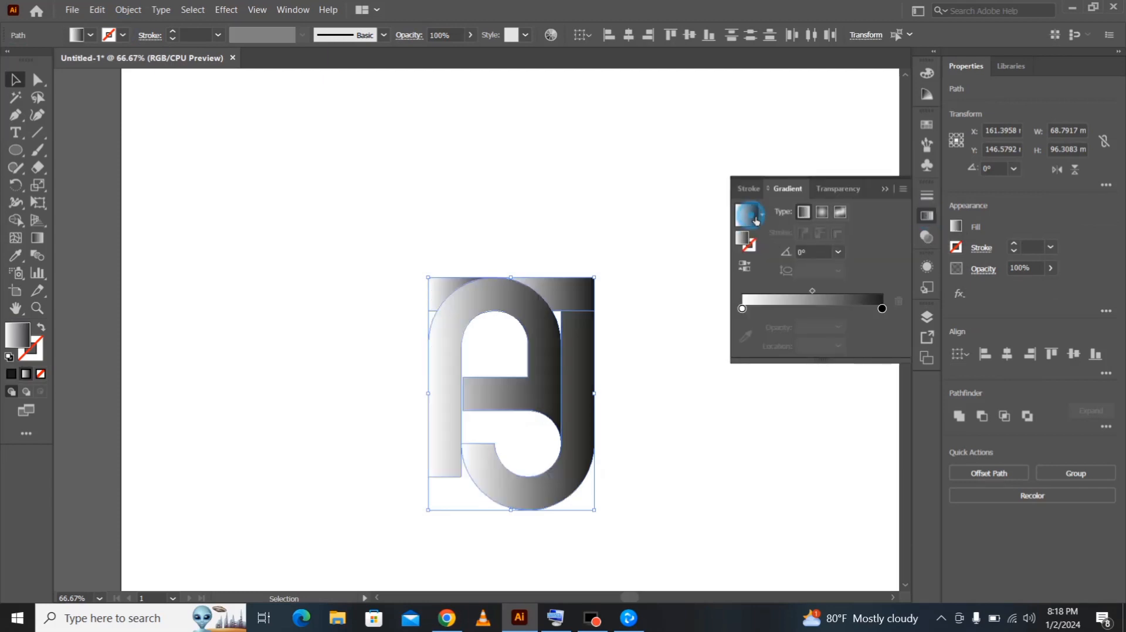
pyautogui.click(885, 189)
pyautogui.click(926, 218)
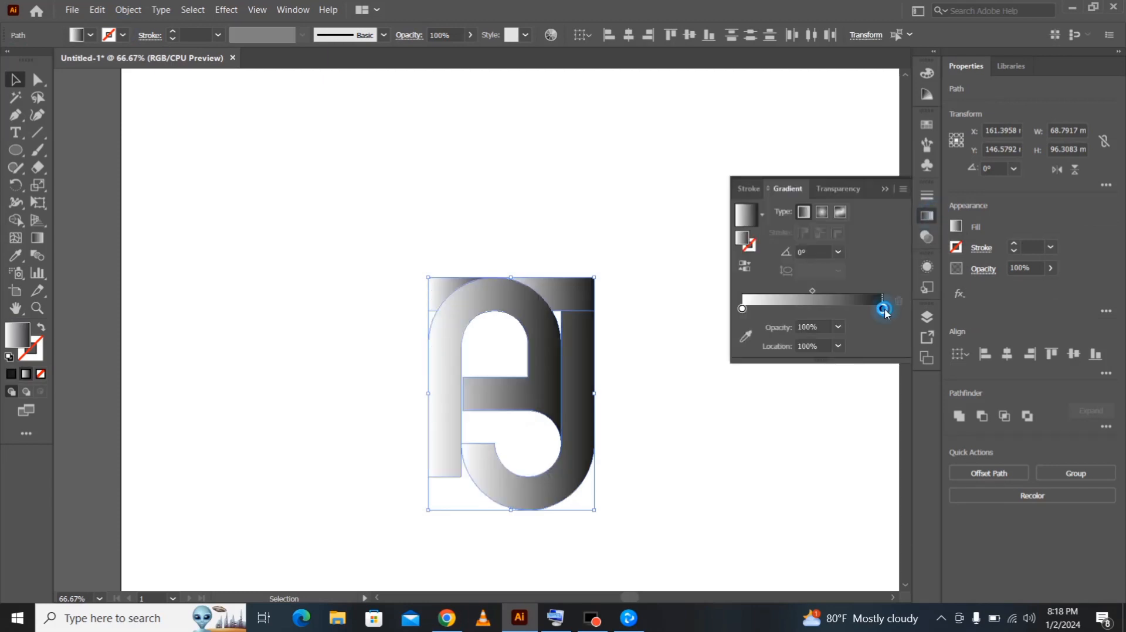
# - Recolour the gradient's end stop of the monogram shapes from the dark navy swatch, adjusted with its RGB values to a deeper royal blue
pyautogui.doubleClick(882, 309)
pyautogui.click(692, 389)
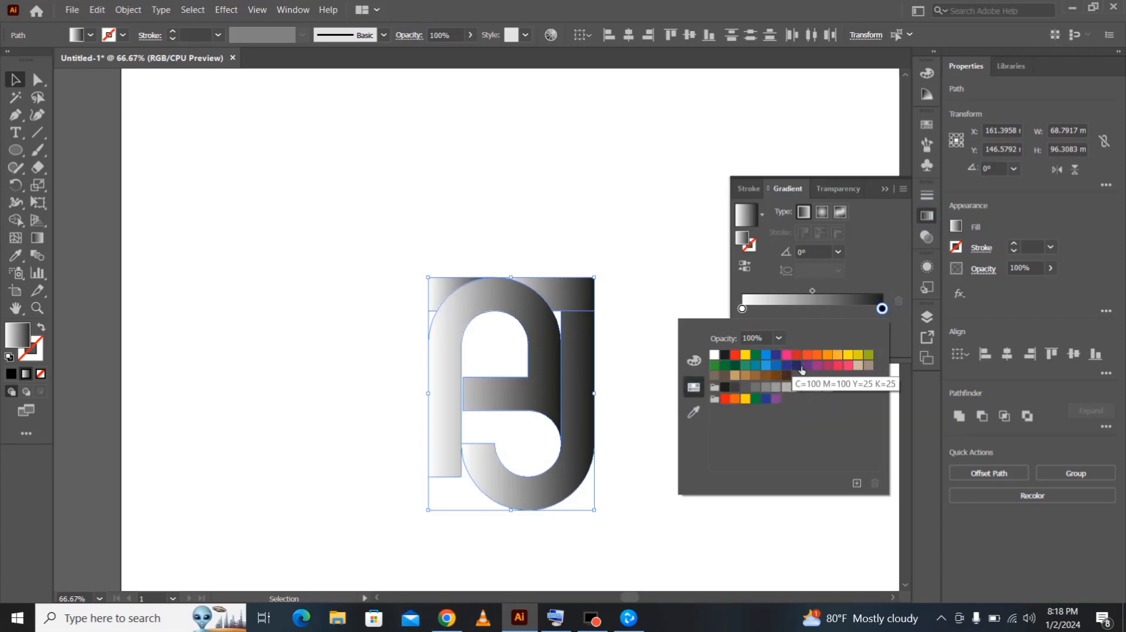
pyautogui.click(796, 364)
pyautogui.click(694, 360)
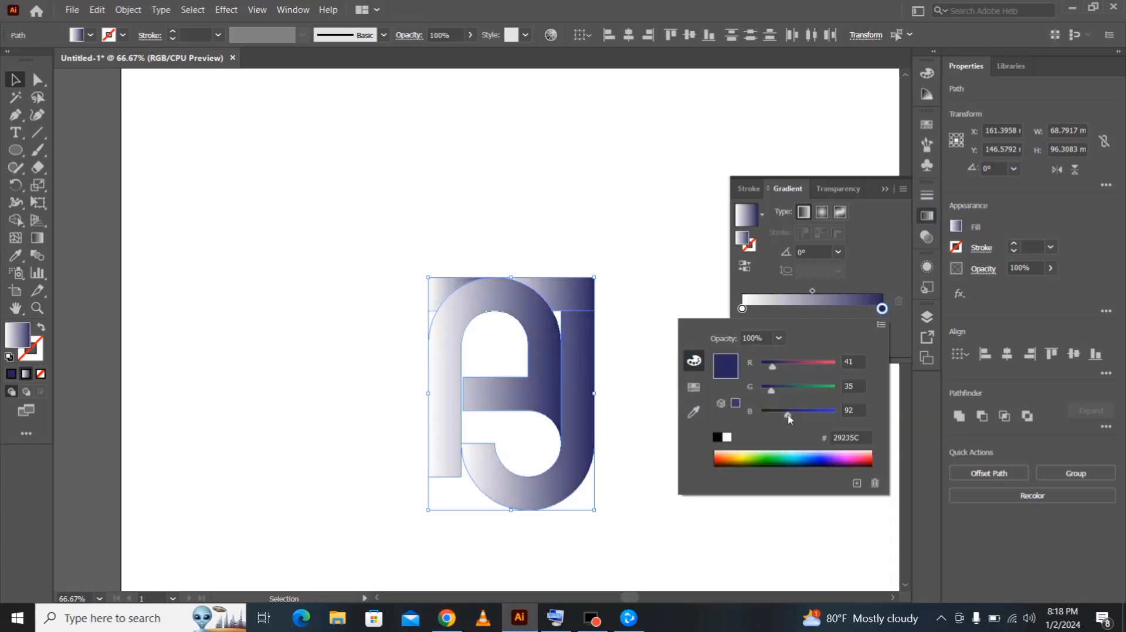
pyautogui.moveTo(789, 414); pyautogui.dragTo(795, 415)
pyautogui.click(772, 366)
pyautogui.click(768, 369)
# - Recolour the gradient's start stop to a light sky blue, adjusting a blue swatch with its RGB values, and close the gradient settings
pyautogui.click(742, 308)
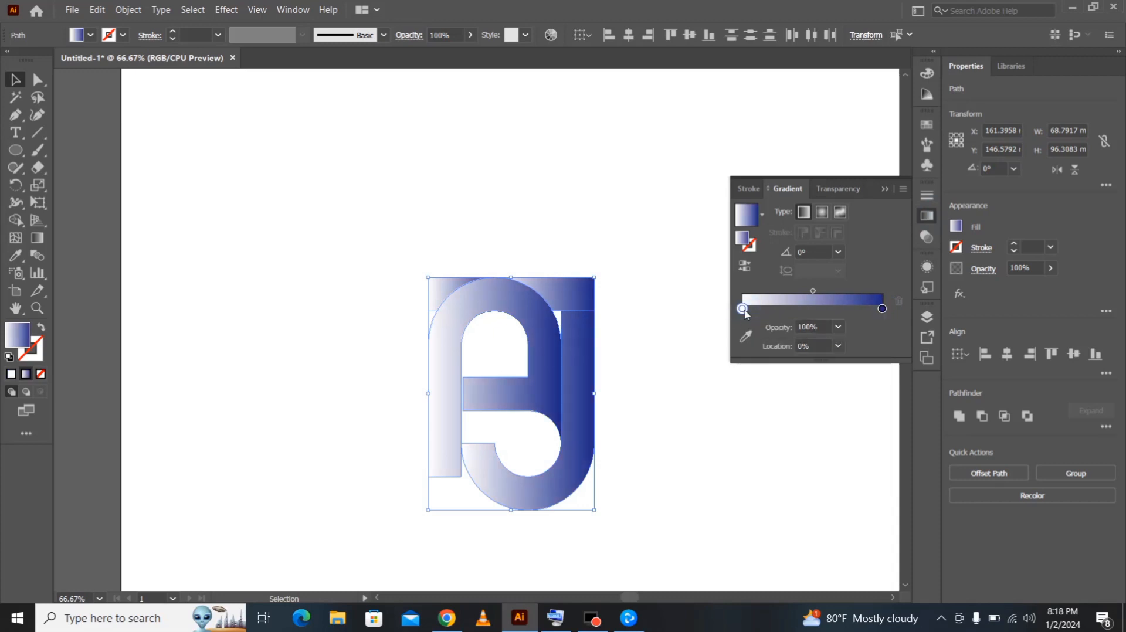
pyautogui.doubleClick(742, 308)
pyautogui.click(694, 388)
pyautogui.click(767, 363)
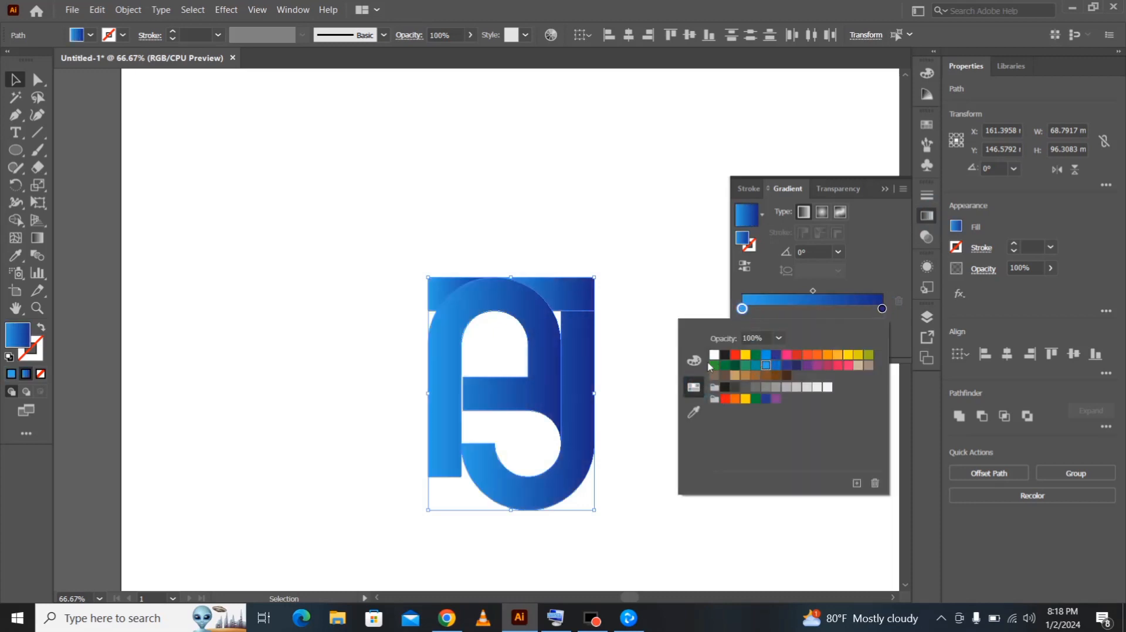
pyautogui.click(694, 361)
pyautogui.moveTo(813, 388); pyautogui.dragTo(777, 374)
pyautogui.moveTo(828, 417); pyautogui.dragTo(829, 417)
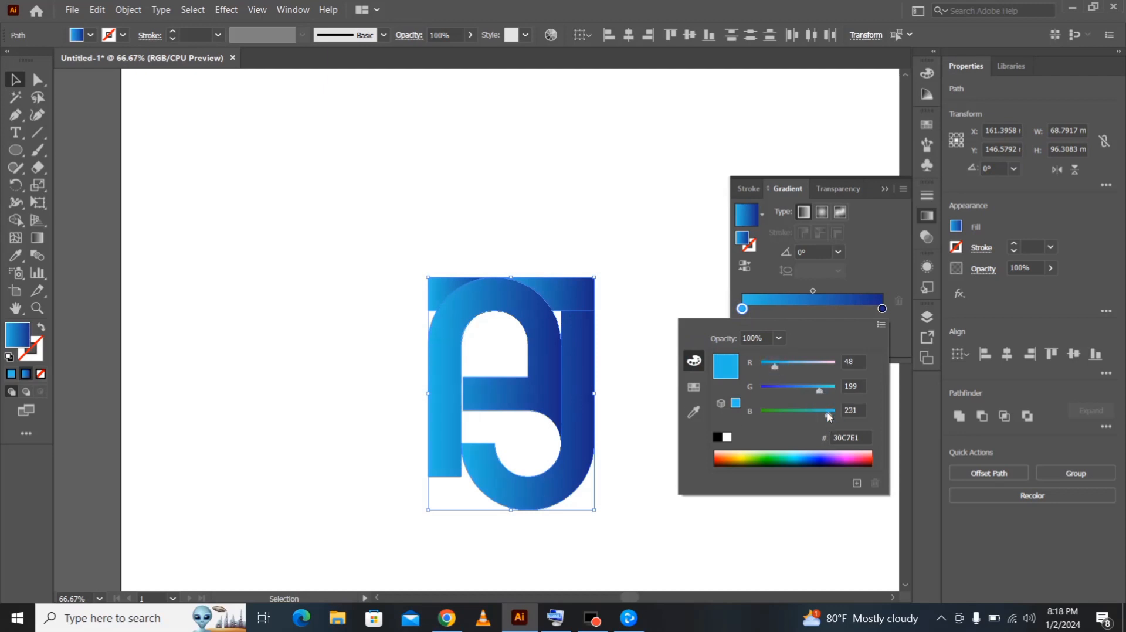
pyautogui.click(887, 215)
pyautogui.click(697, 335)
pyautogui.click(883, 188)
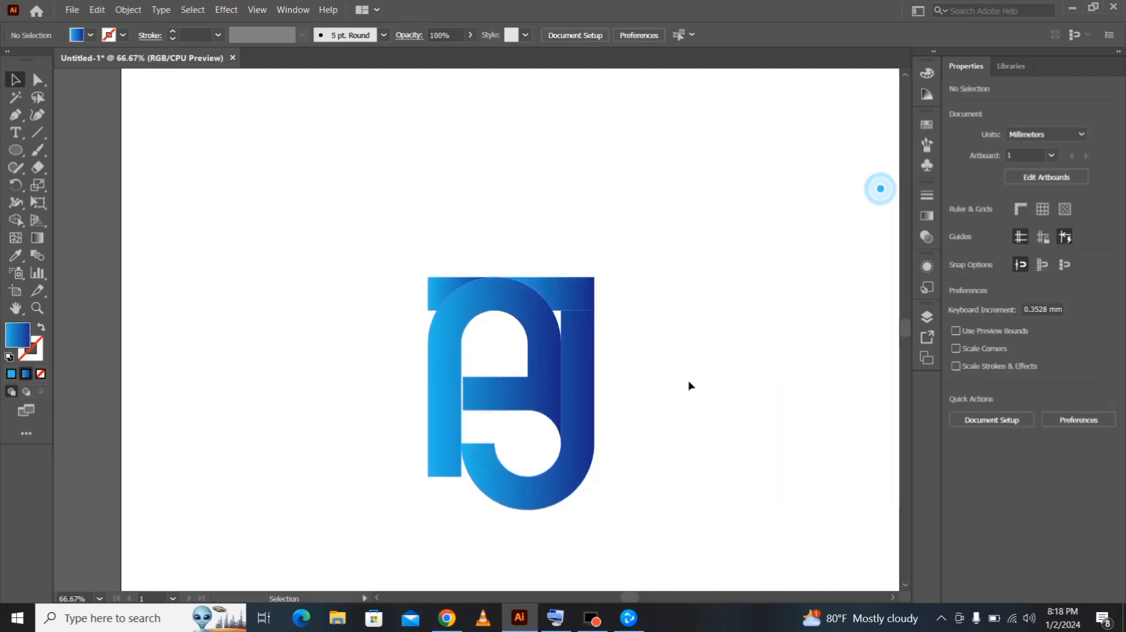
# - Redirect the gradient of the top bar's left piece diagonally, light blue at its outer corner and dark blue against the A's curve
pyautogui.click(427, 504)
pyautogui.click(434, 304)
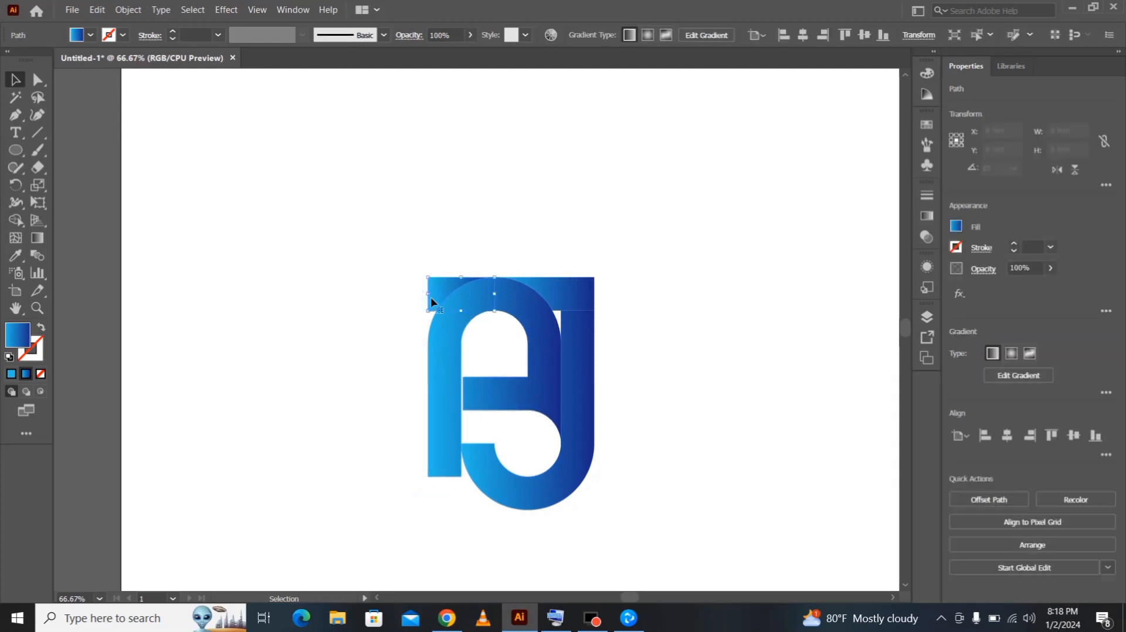
pyautogui.click(36, 239)
pyautogui.moveTo(356, 240)
pyautogui.mouseDown()
pyautogui.moveTo(484, 328)
pyautogui.moveTo(490, 309)
pyautogui.mouseUp()
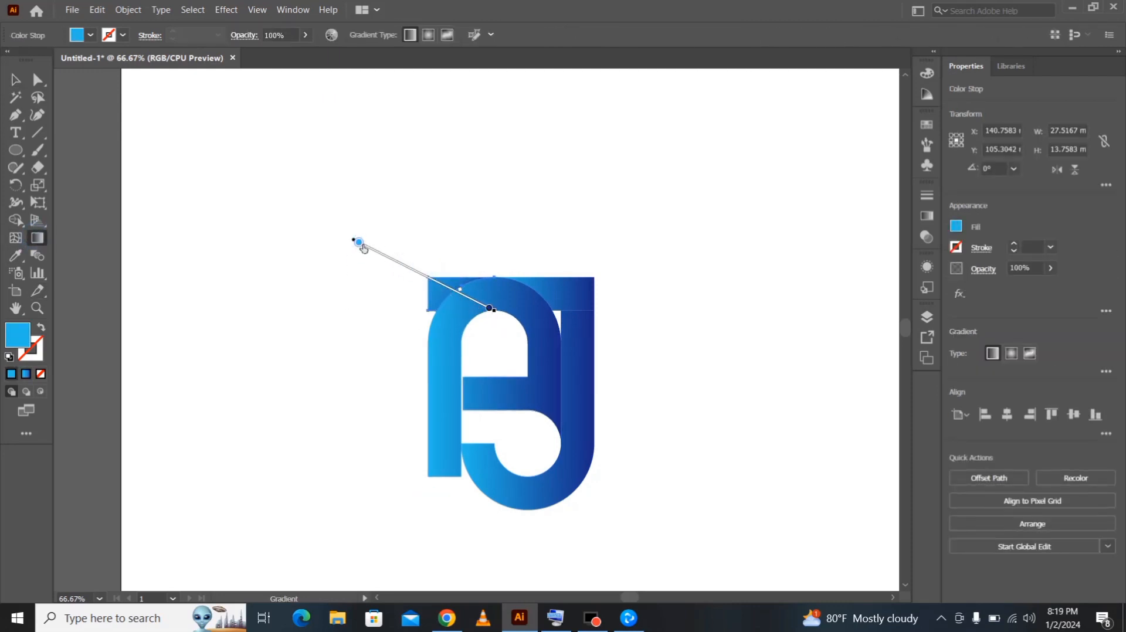
pyautogui.moveTo(360, 242); pyautogui.dragTo(425, 275)
pyautogui.moveTo(494, 315)
pyautogui.mouseDown()
pyautogui.moveTo(453, 291)
pyautogui.moveTo(475, 302)
pyautogui.mouseUp()
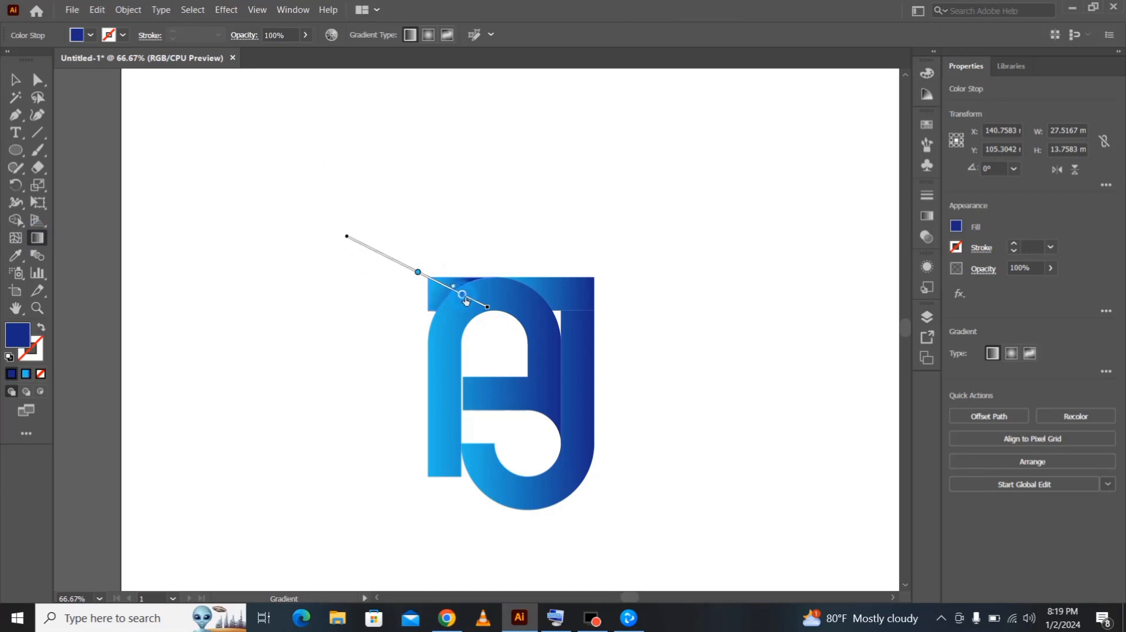
pyautogui.press('v')
pyautogui.click(307, 394)
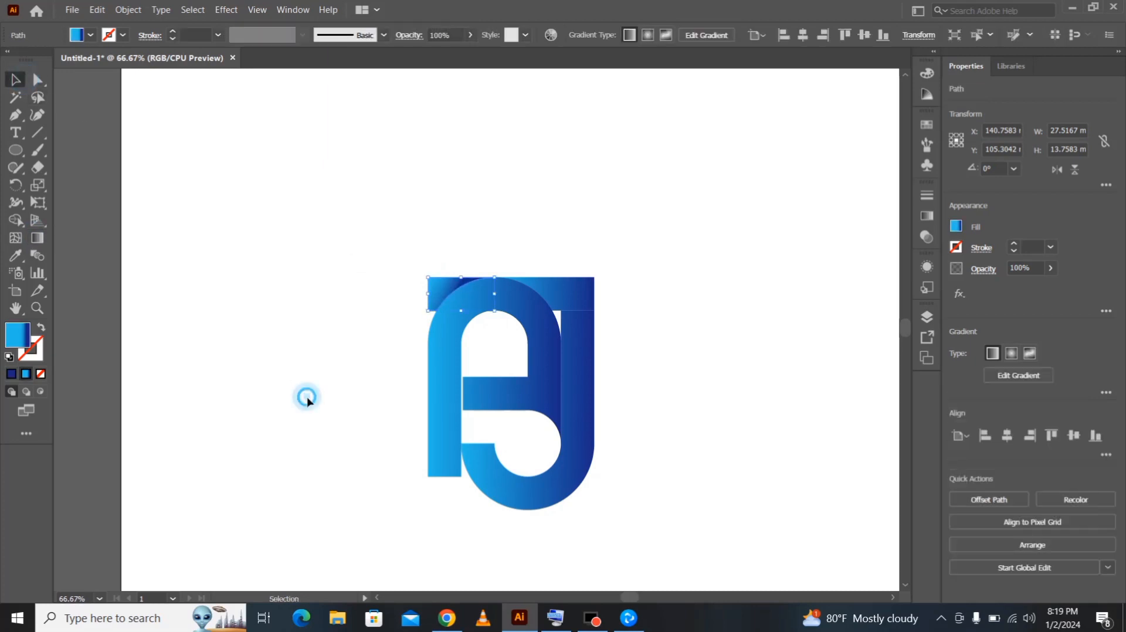
# - Try a nearly horizontal gradient on the top bar's right piece, light blue at its outer end and dark blue beside the A
pyautogui.click(558, 294)
pyautogui.press('g')
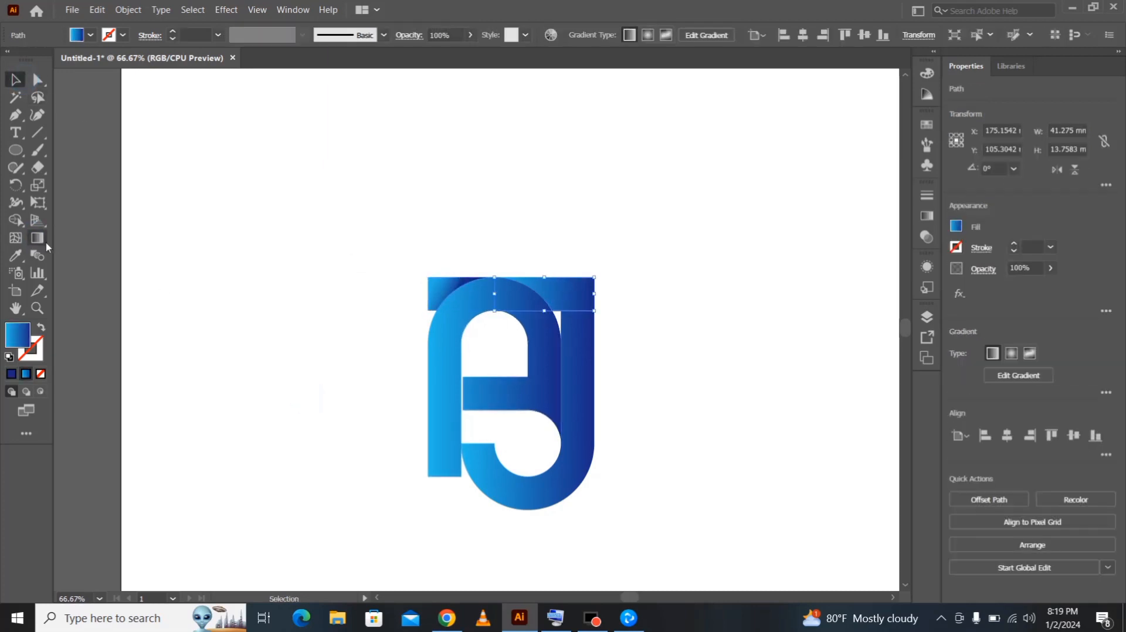
pyautogui.moveTo(665, 280); pyautogui.dragTo(508, 300)
pyautogui.moveTo(584, 287); pyautogui.dragTo(526, 297)
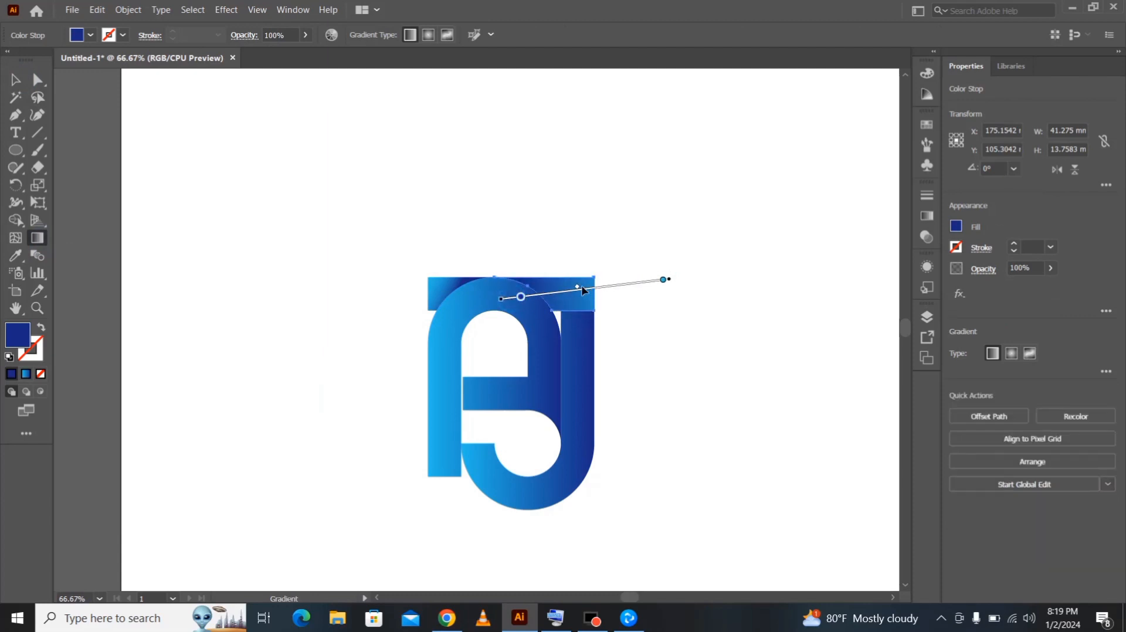
pyautogui.press('v')
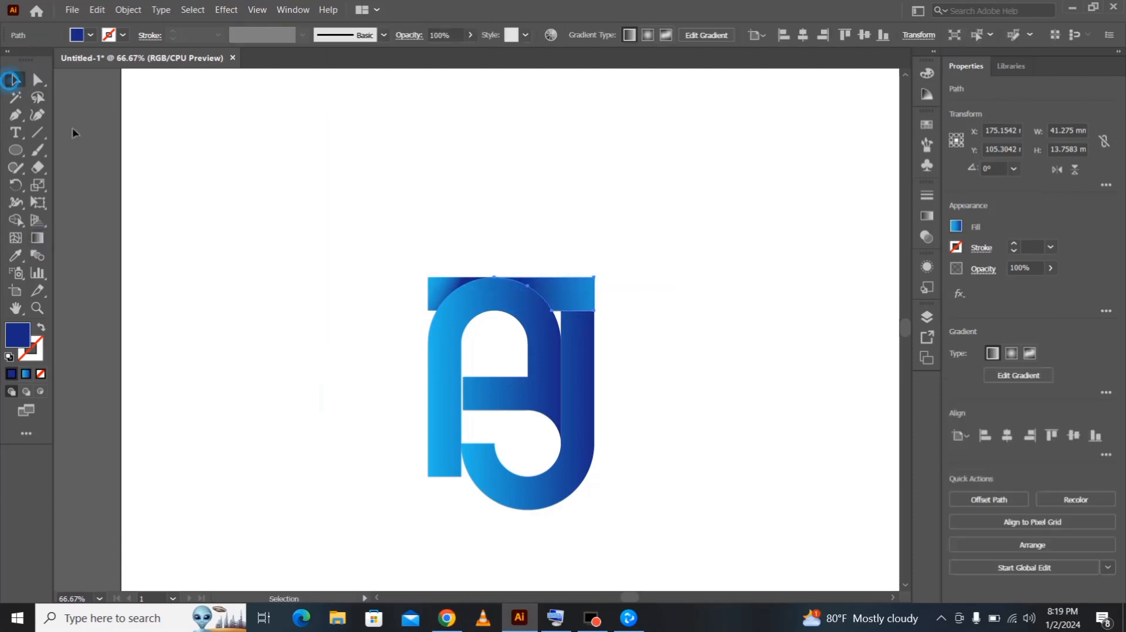
pyautogui.click(267, 378)
# - Redraw the gradient of the top bar's right piece diagonally, light blue at its upper outer corner and dark blue against the A
pyautogui.click(568, 301)
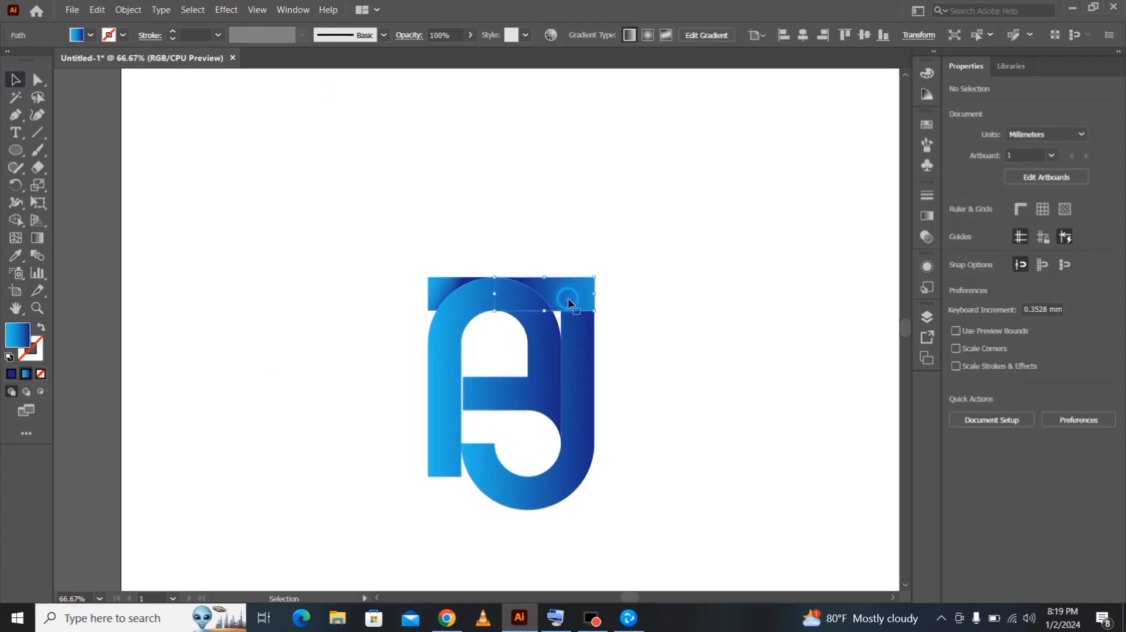
pyautogui.click(38, 239)
pyautogui.moveTo(616, 242)
pyautogui.mouseDown()
pyautogui.moveTo(474, 335)
pyautogui.moveTo(526, 312)
pyautogui.mouseUp()
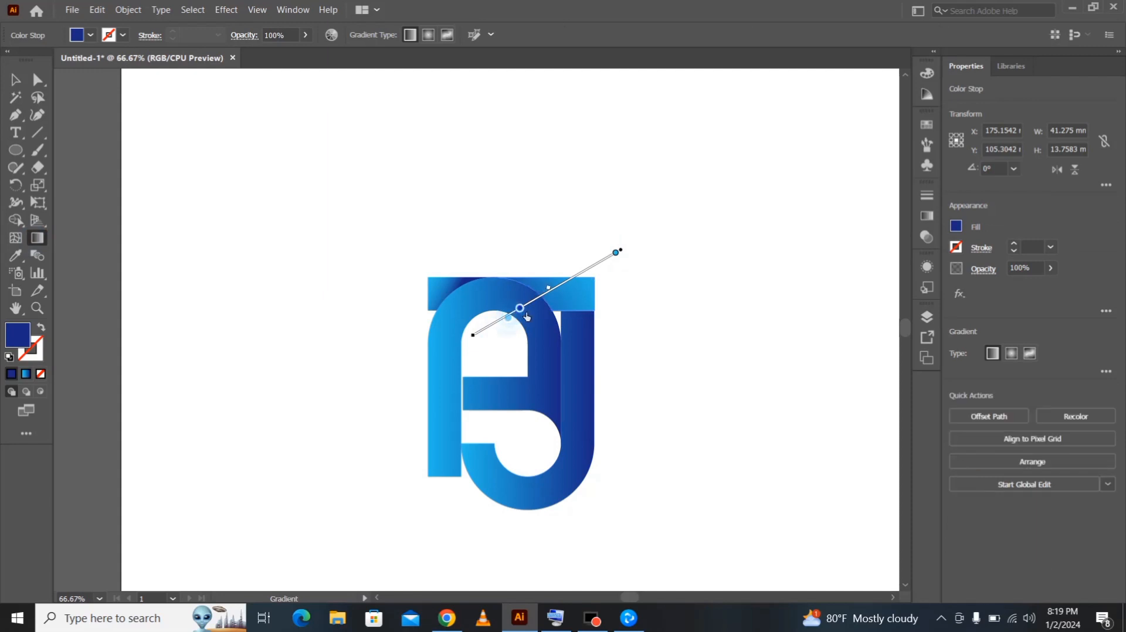
pyautogui.moveTo(621, 260); pyautogui.dragTo(595, 275)
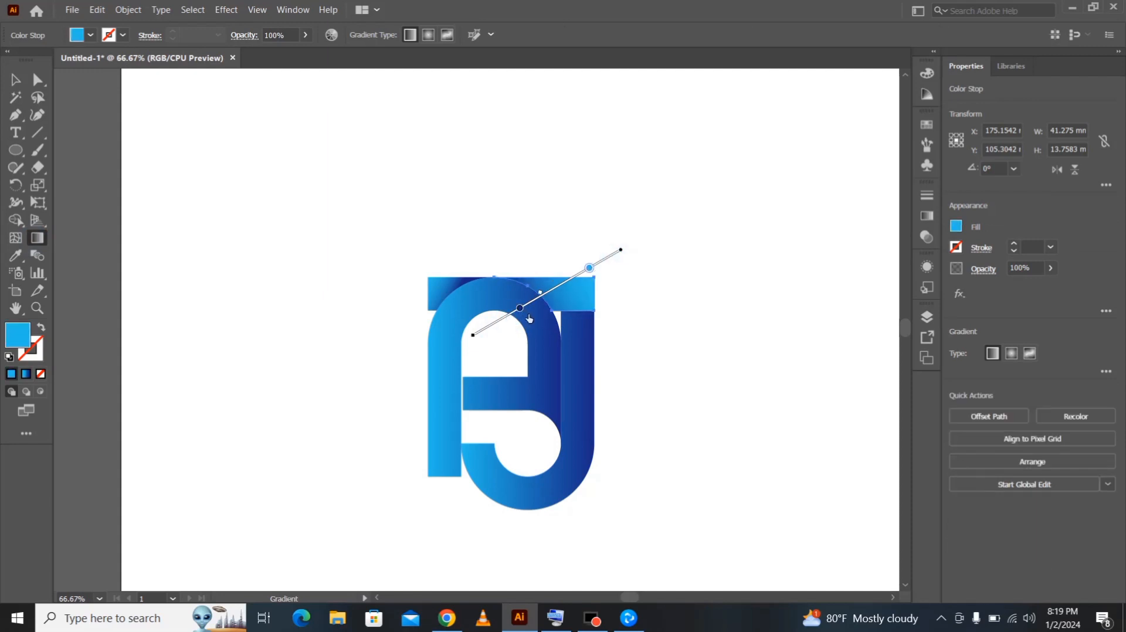
pyautogui.moveTo(526, 314); pyautogui.dragTo(532, 311)
pyautogui.click(15, 79)
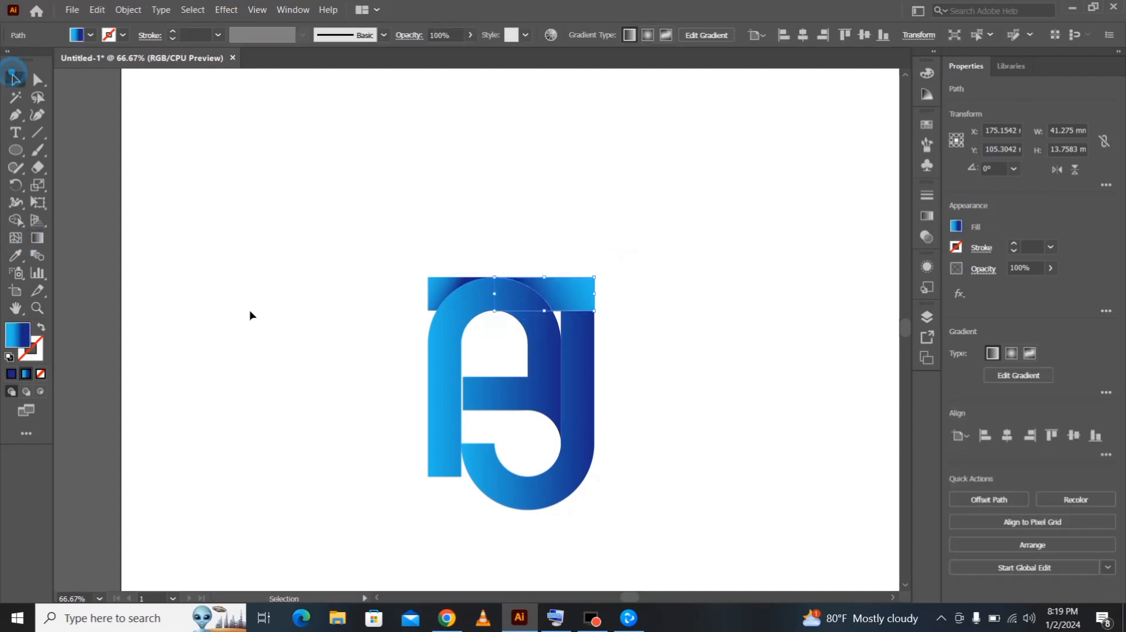
pyautogui.click(251, 313)
# - Redirect the J shape's gradient to run nearly vertically, light blue along its lower curve and dark blue under the top bar
pyautogui.click(595, 377)
pyautogui.click(44, 238)
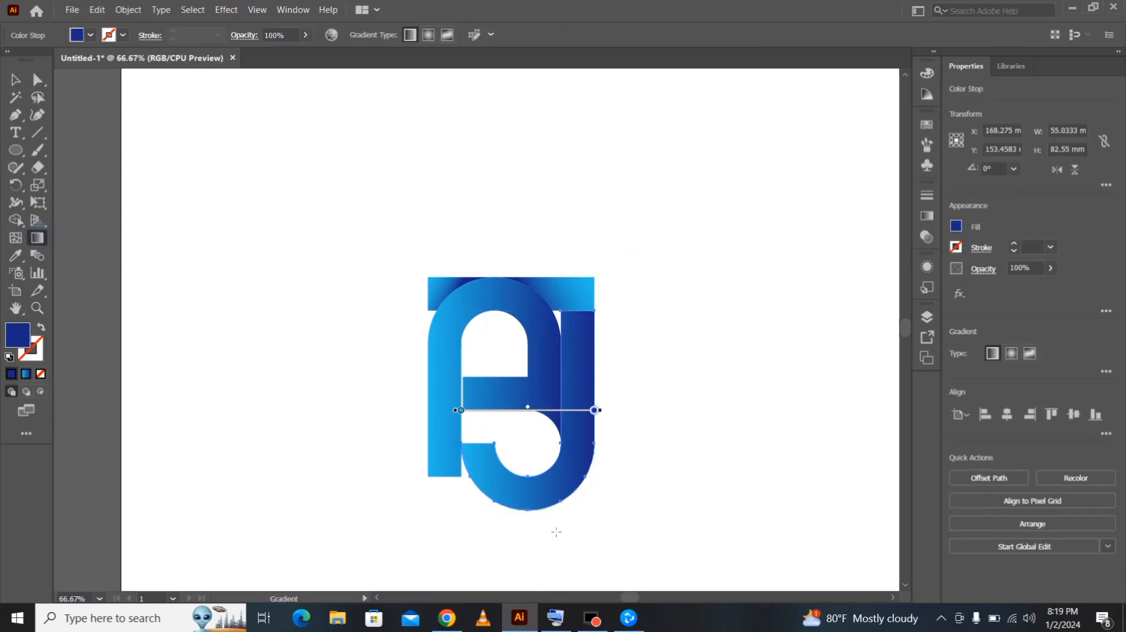
pyautogui.moveTo(512, 520)
pyautogui.mouseDown()
pyautogui.moveTo(598, 322)
pyautogui.moveTo(559, 309)
pyautogui.mouseUp()
pyautogui.moveTo(575, 522); pyautogui.dragTo(586, 311)
pyautogui.moveTo(528, 414); pyautogui.dragTo(537, 346)
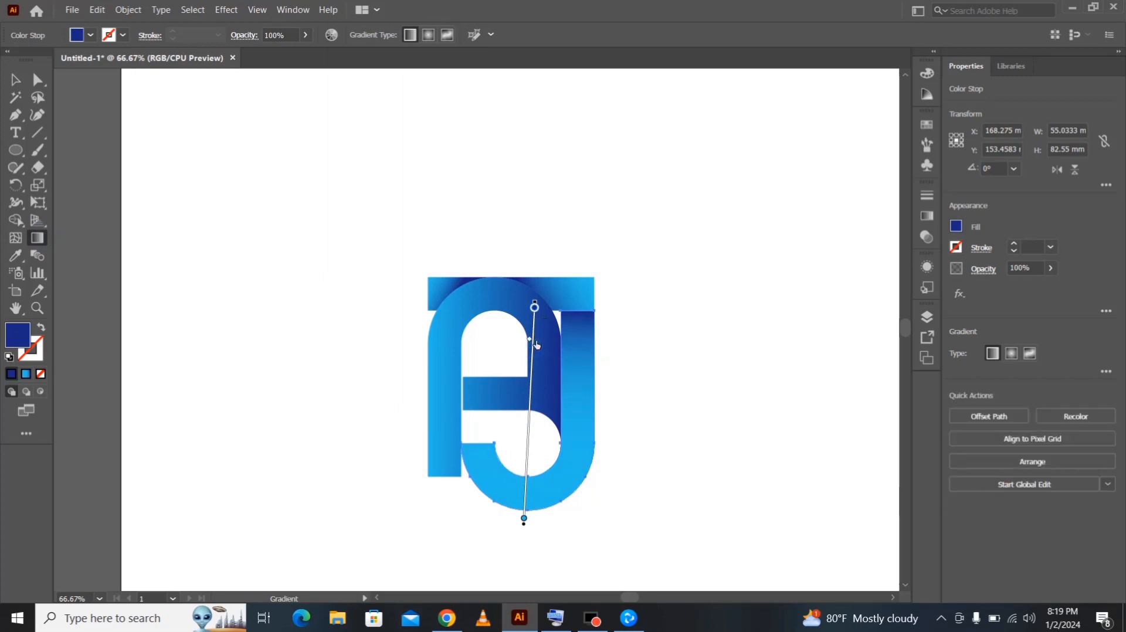
pyautogui.click(27, 77)
pyautogui.click(264, 372)
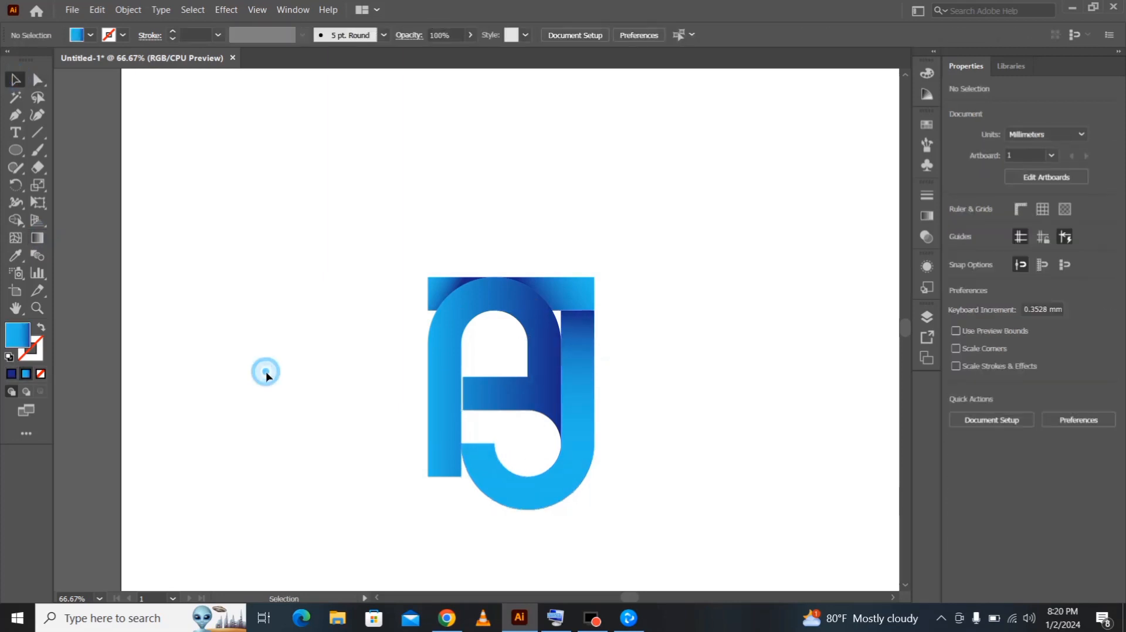
# - Redirect the A shape's gradient diagonally, keeping its outer leg light blue and its lower tail by the J dark blue
pyautogui.click(490, 398)
pyautogui.click(37, 237)
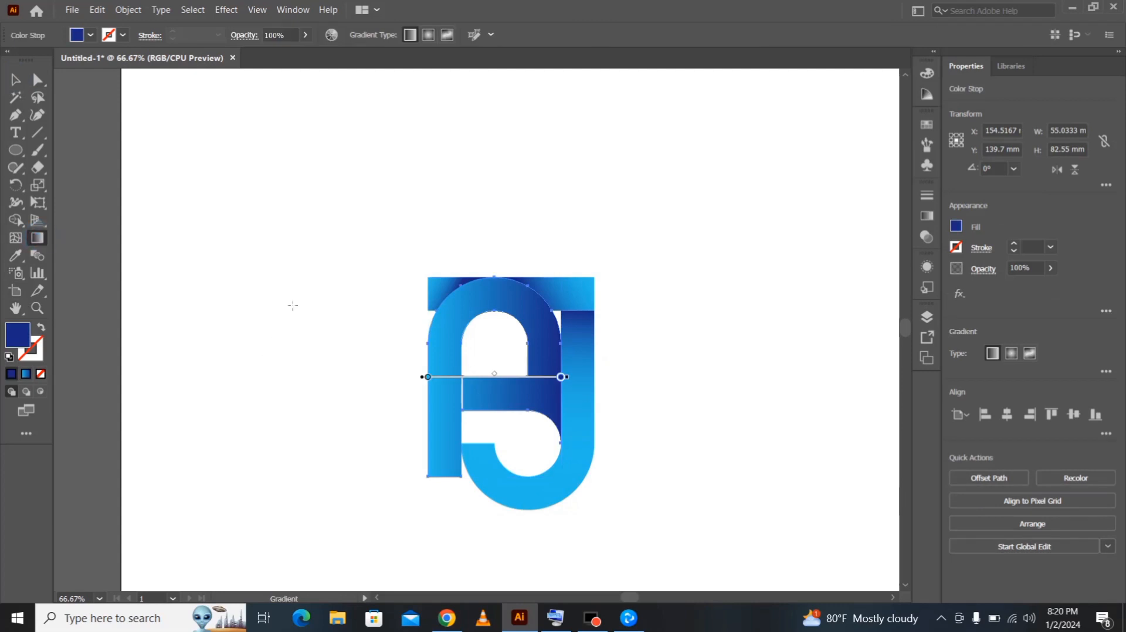
pyautogui.moveTo(290, 294); pyautogui.dragTo(555, 418)
pyautogui.moveTo(423, 357); pyautogui.dragTo(501, 389)
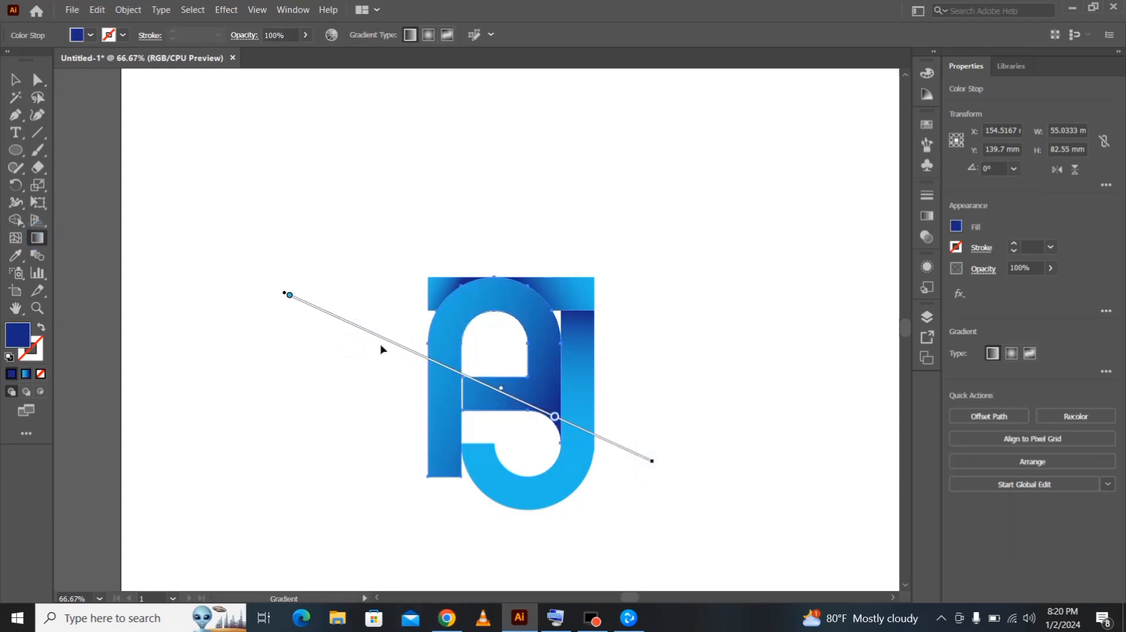
pyautogui.click(289, 295)
pyautogui.moveTo(289, 296); pyautogui.dragTo(418, 355)
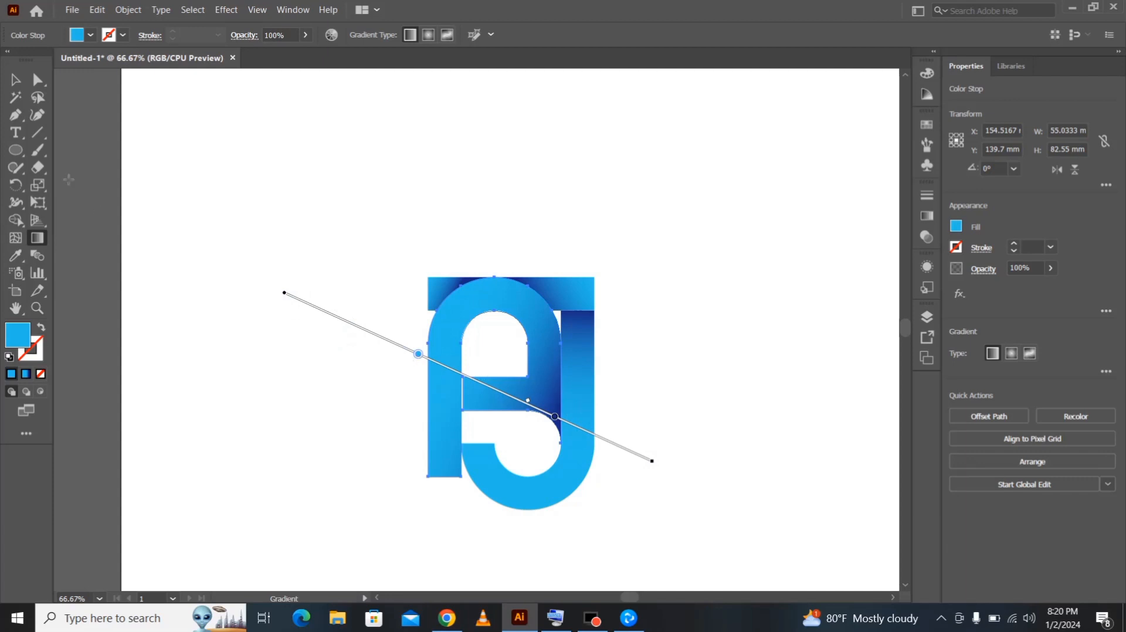
pyautogui.click(15, 79)
pyautogui.click(260, 439)
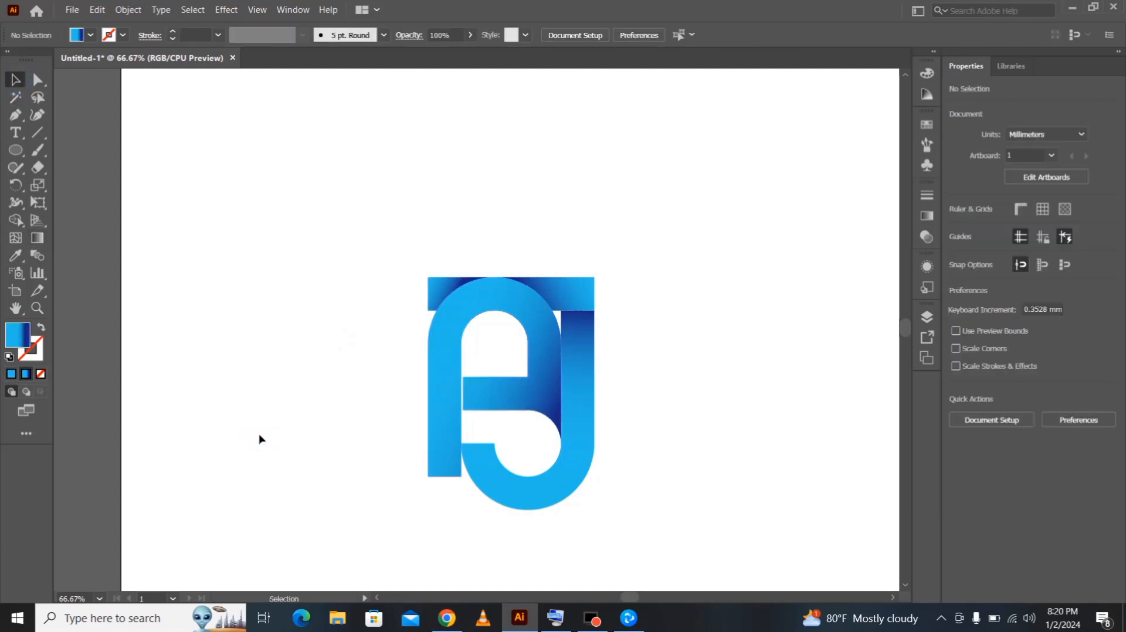
# - Select all the monogram shapes together
pyautogui.scroll(-4, 364, 397)
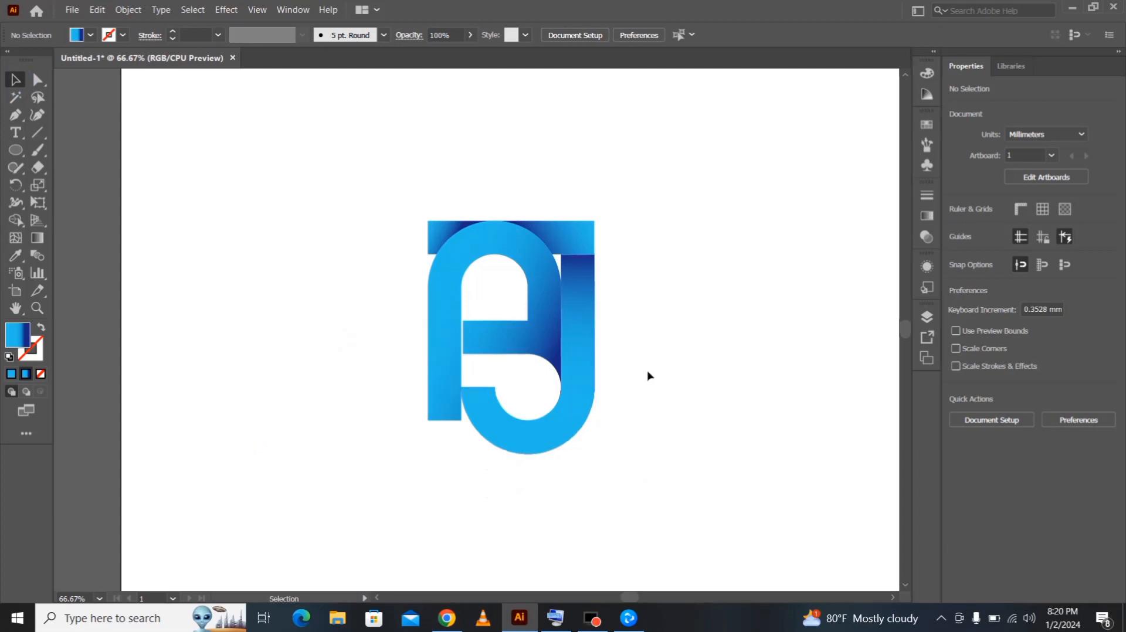
pyautogui.scroll(2, 552, 336)
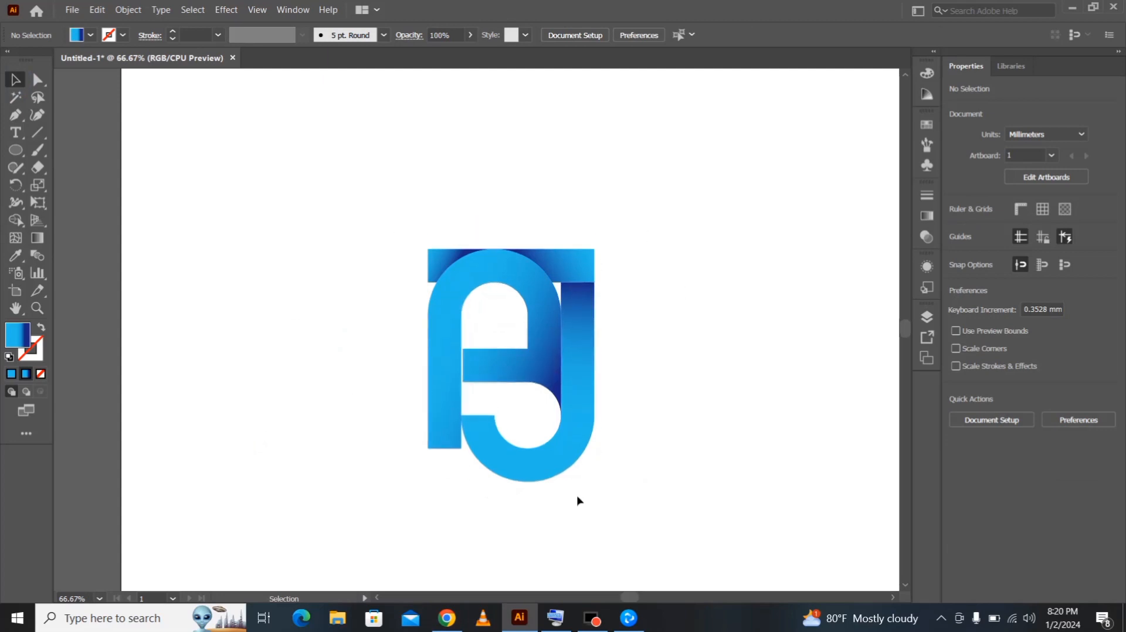
pyautogui.moveTo(360, 178); pyautogui.dragTo(671, 520)
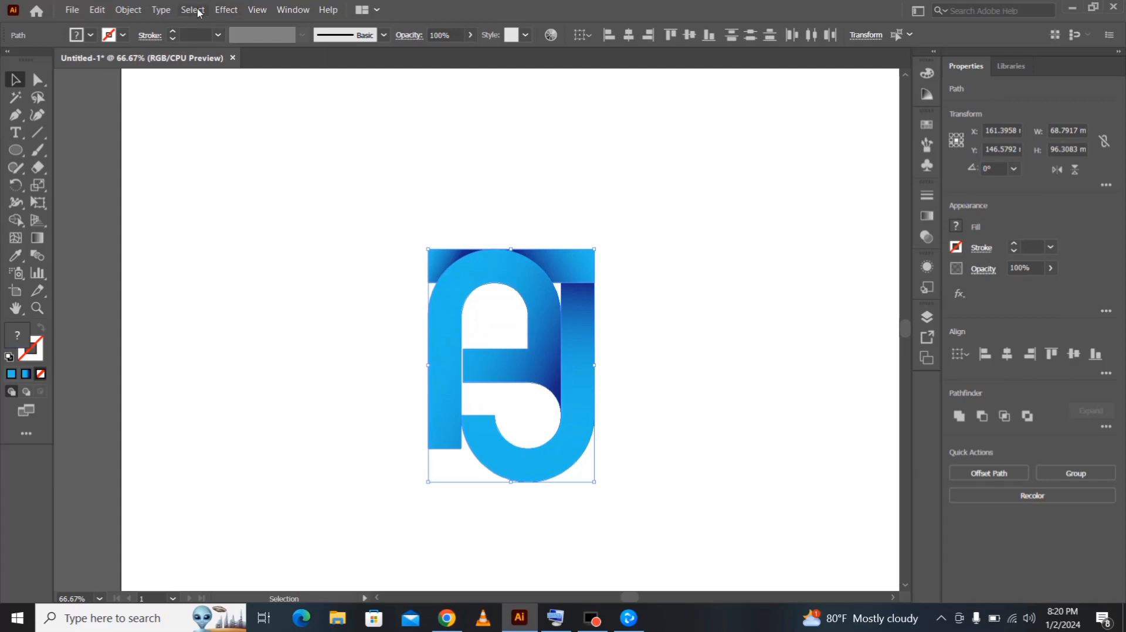
pyautogui.click(226, 9)
pyautogui.moveTo(276, 212)
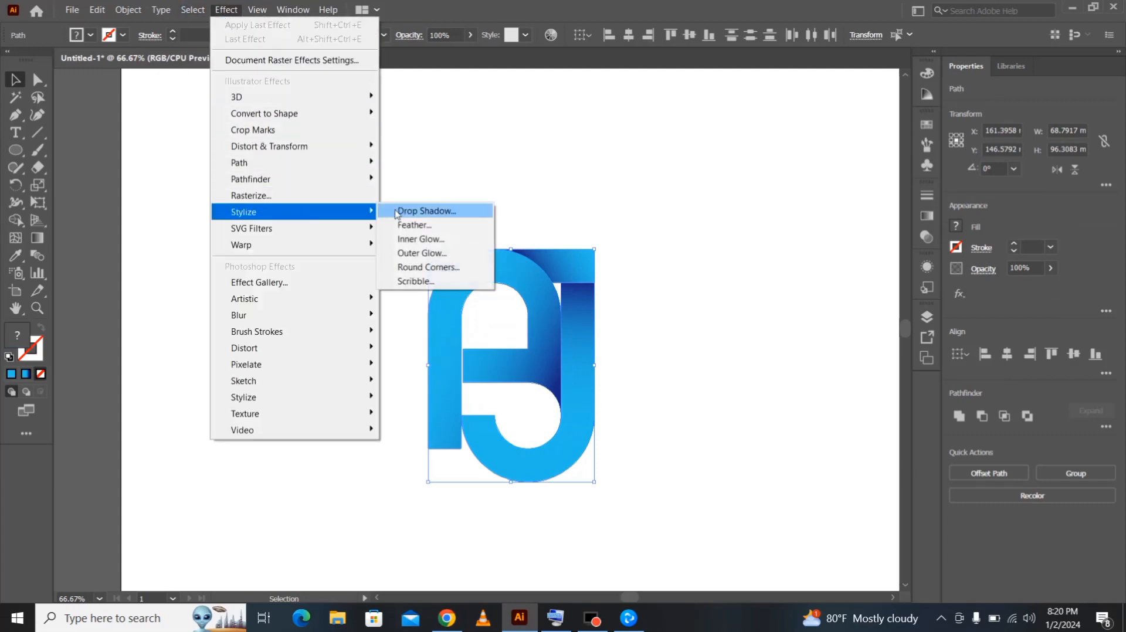
pyautogui.click(411, 212)
pyautogui.moveTo(583, 197); pyautogui.dragTo(805, 181)
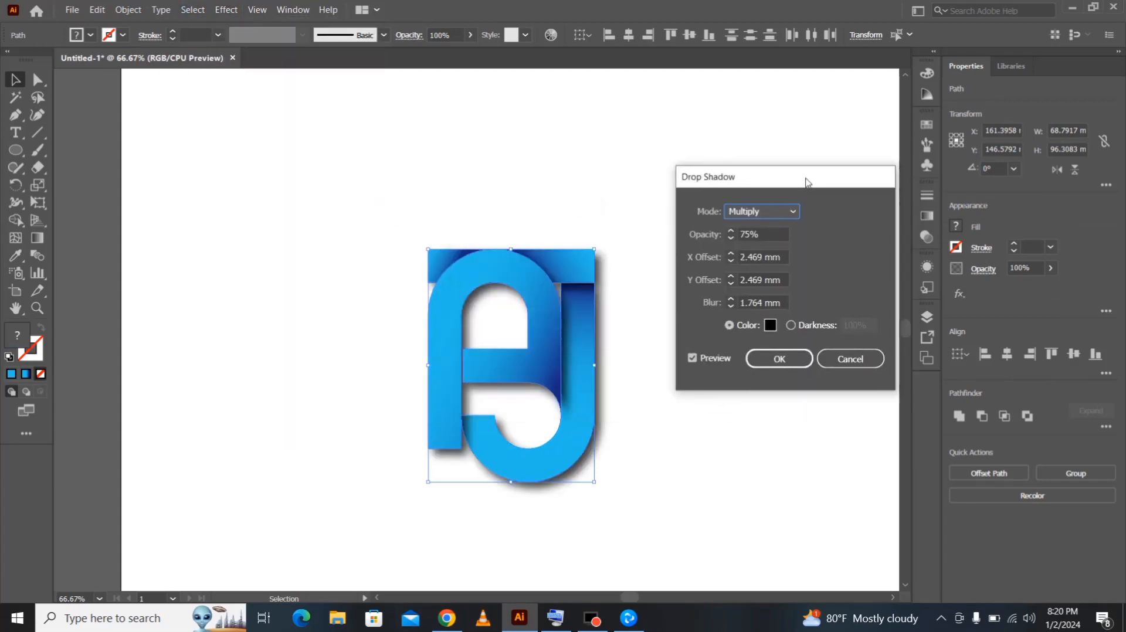
pyautogui.click(849, 365)
# - Group the monogram shapes and set up a Drop Shadow effect on the group with X offset 2 mm and Y offset 1 mm
pyautogui.rightClick(547, 346)
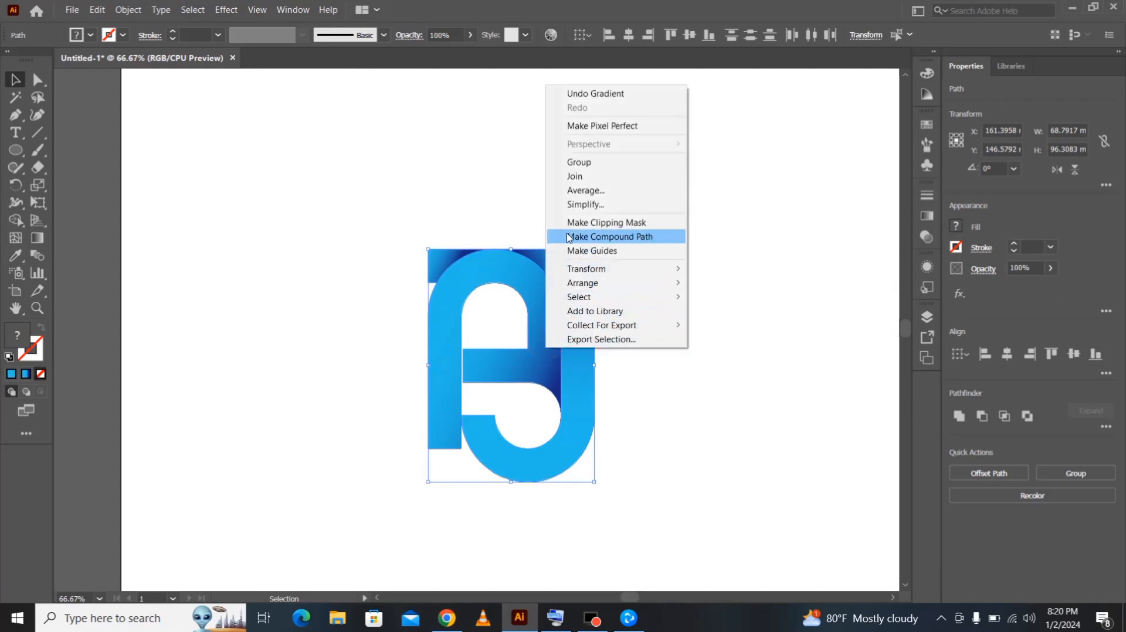
pyautogui.click(579, 162)
pyautogui.click(226, 9)
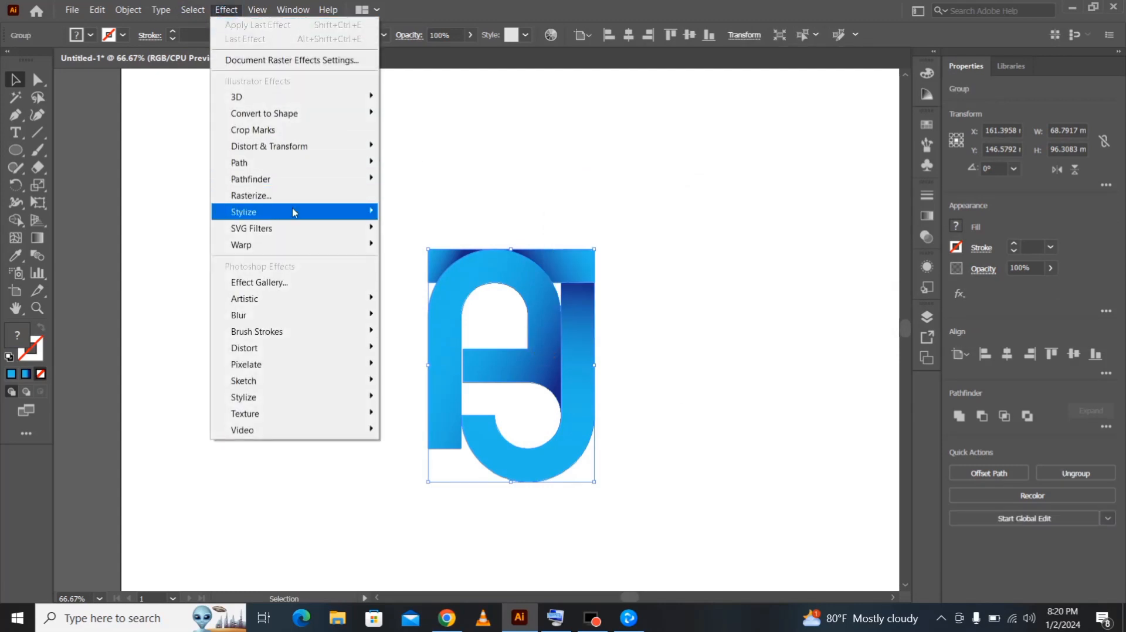
pyautogui.moveTo(293, 212)
pyautogui.click(411, 211)
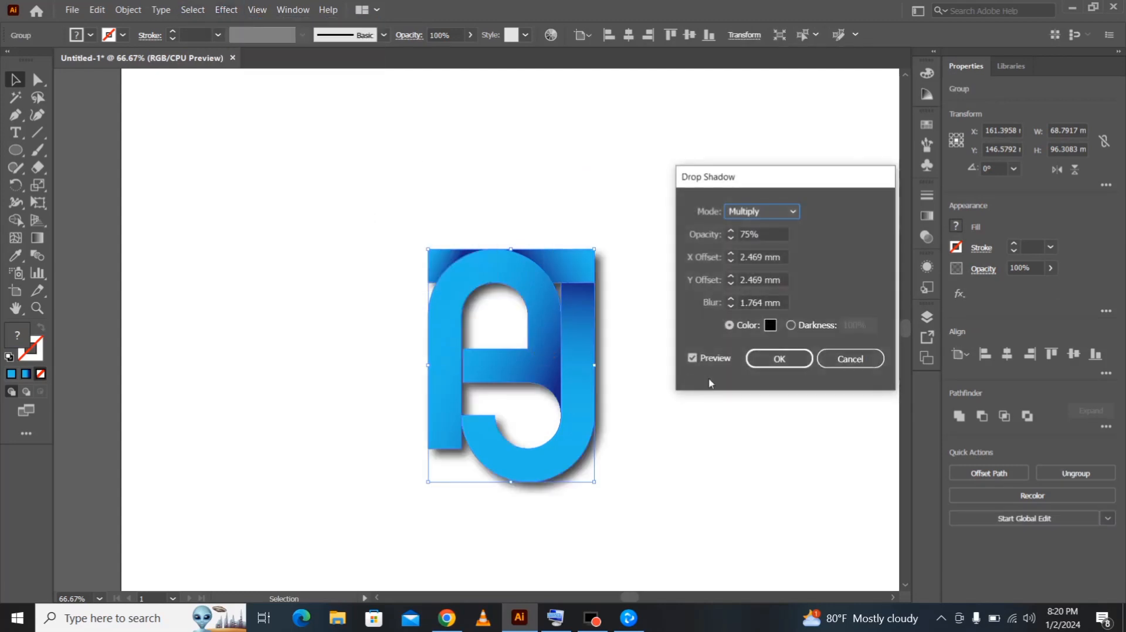
pyautogui.click(732, 306)
pyautogui.hotkey('shift', 'Tab')
pyautogui.write('1')
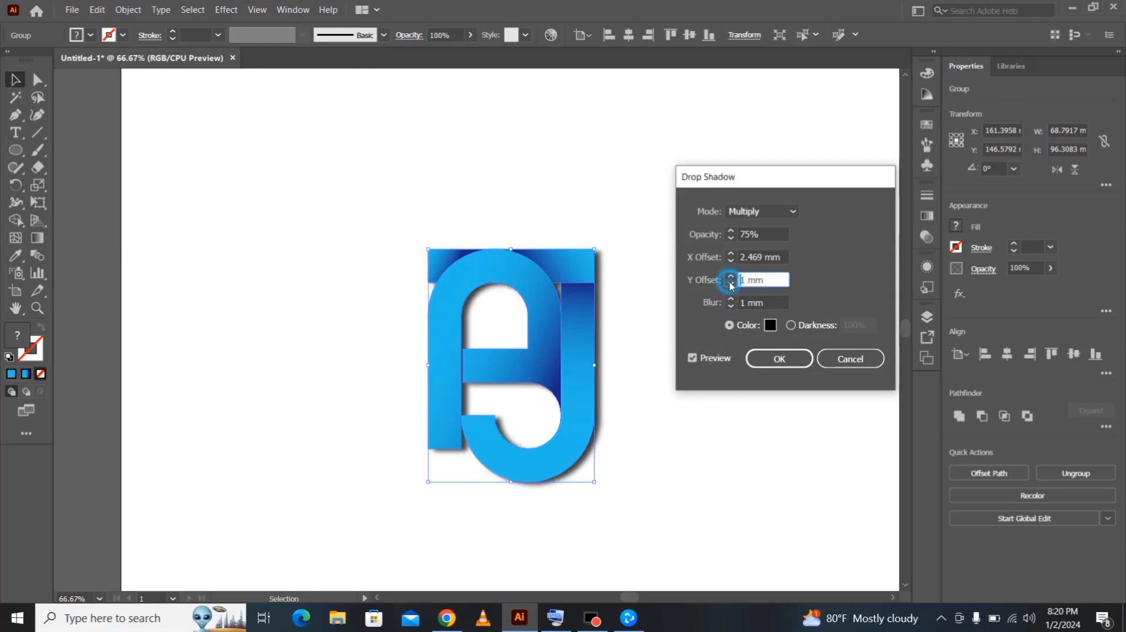
pyautogui.hotkey('shift', 'Tab')
pyautogui.write('2')
# - Set the drop shadow's blur to 1.5 mm, apply the effect and clear the selection
pyautogui.click(749, 302)
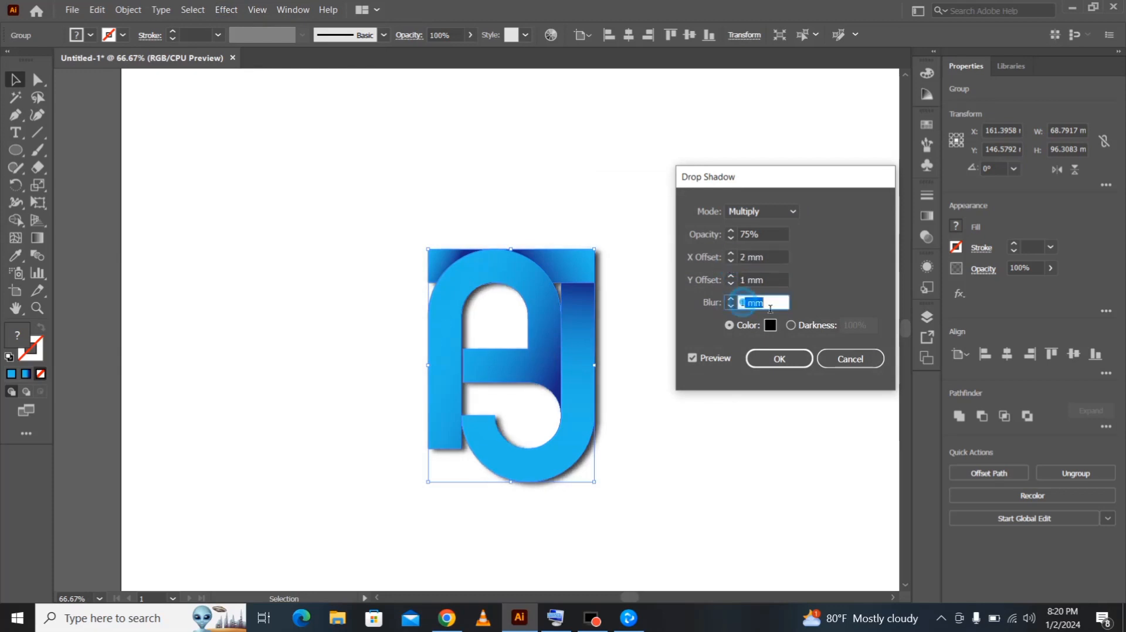
pyautogui.click(749, 306)
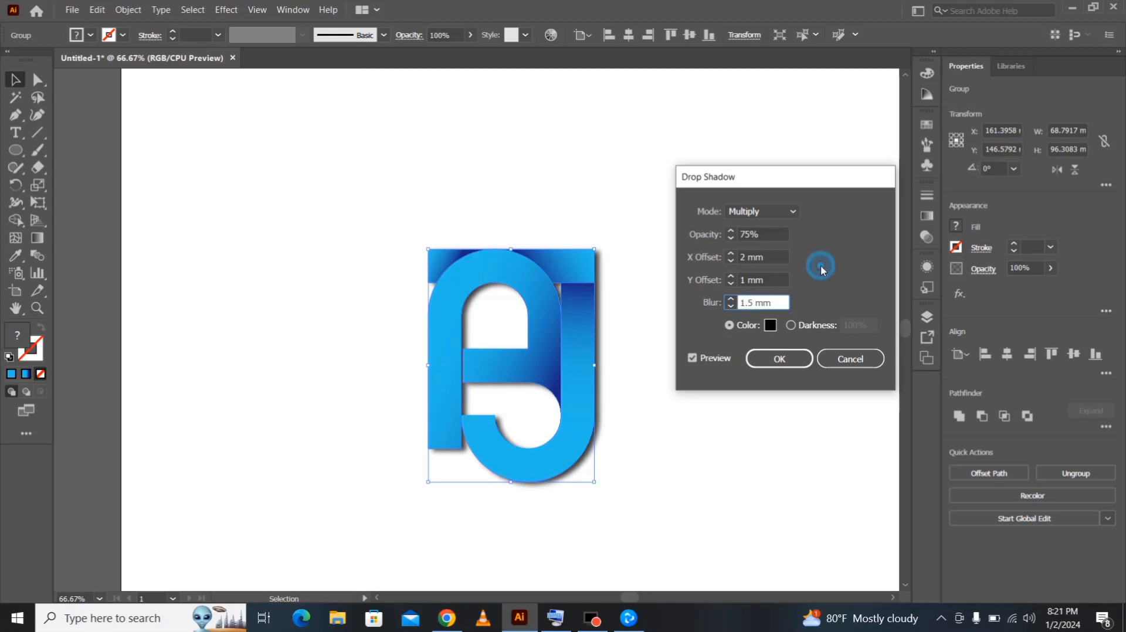
pyautogui.click(757, 258)
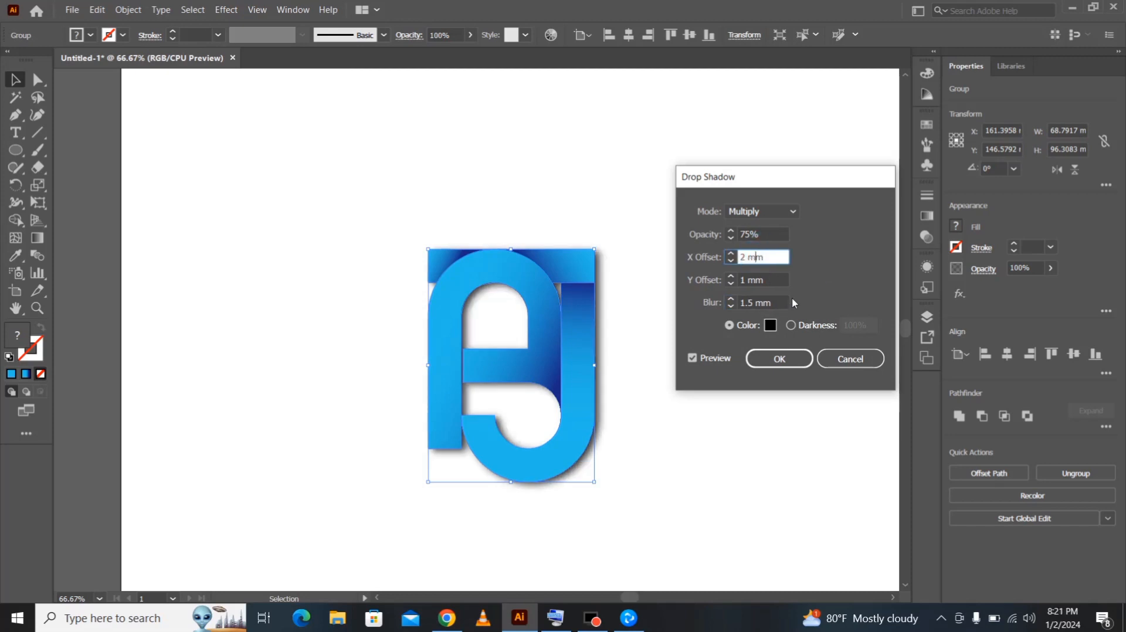
pyautogui.click(780, 359)
pyautogui.click(720, 515)
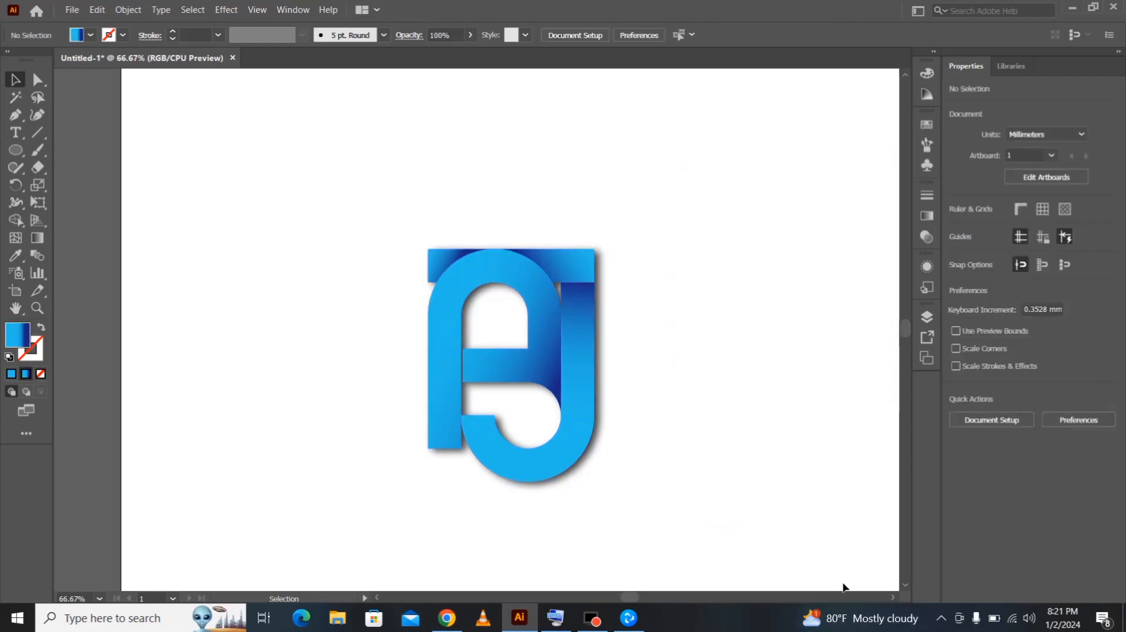
# - Move the monogram group about 27.5 mm left and 28 mm up on the artboard and clear the selection
pyautogui.click(542, 413)
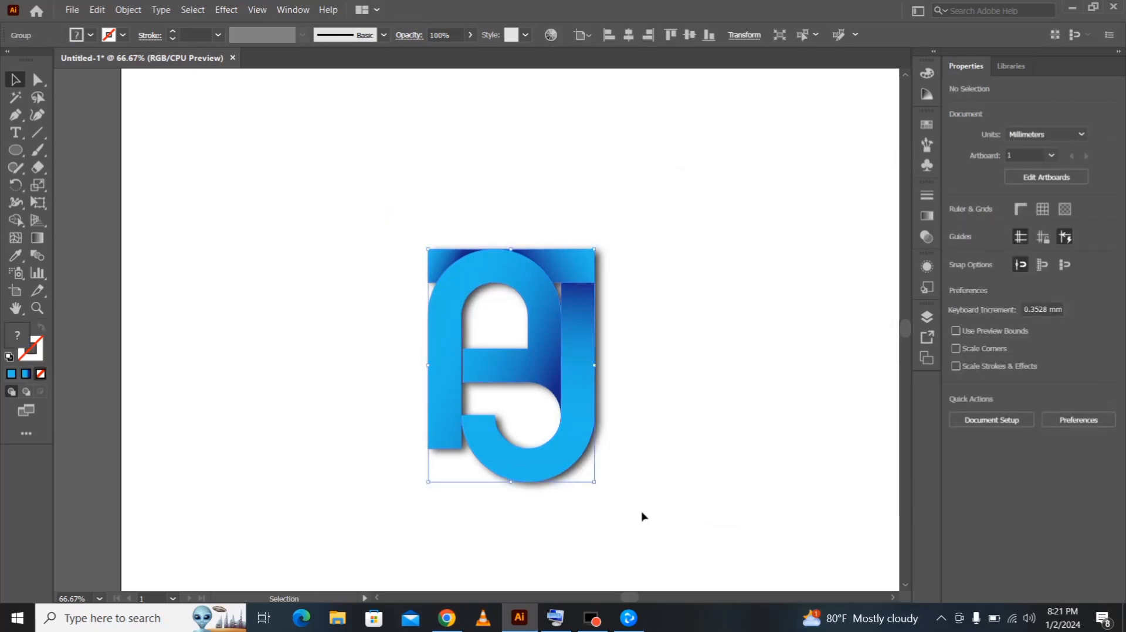
pyautogui.moveTo(540, 375); pyautogui.dragTo(473, 307)
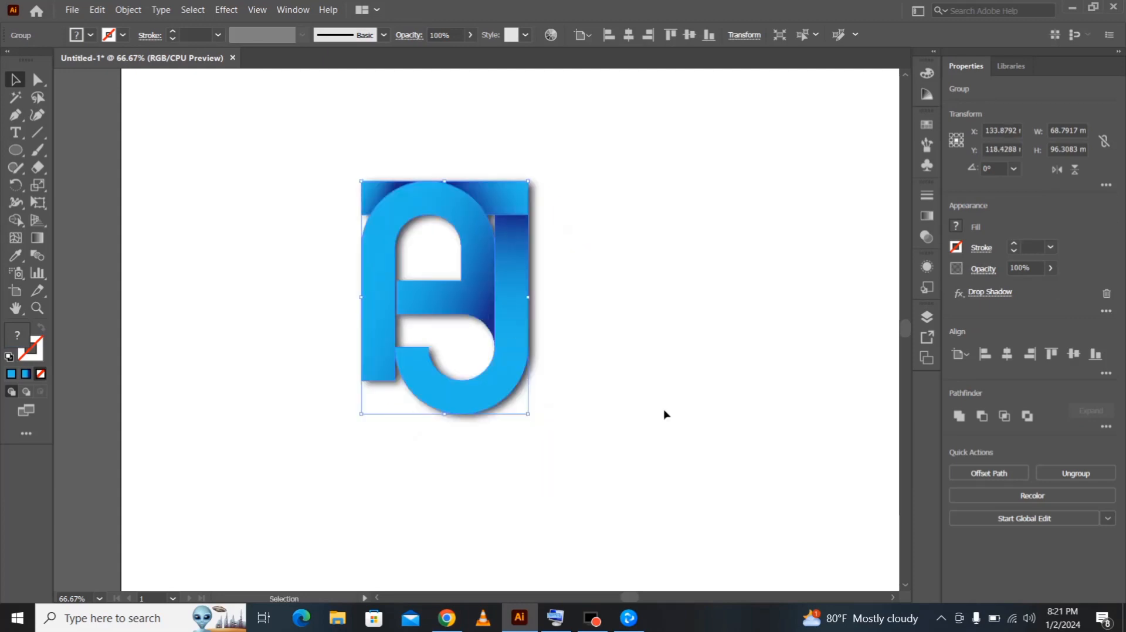
pyautogui.click(665, 415)
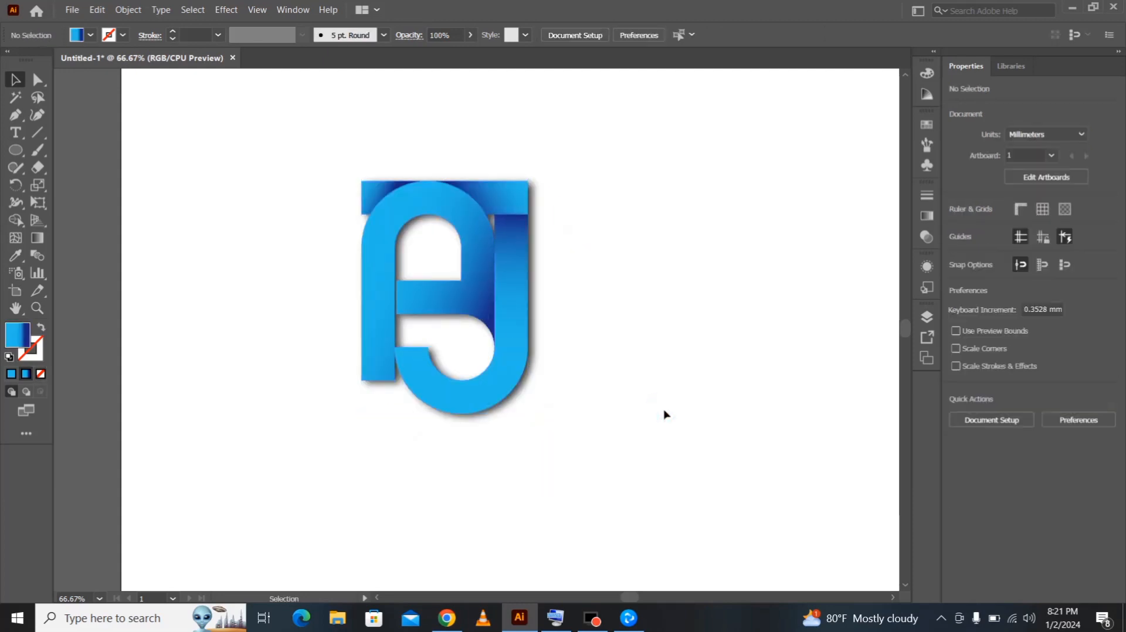